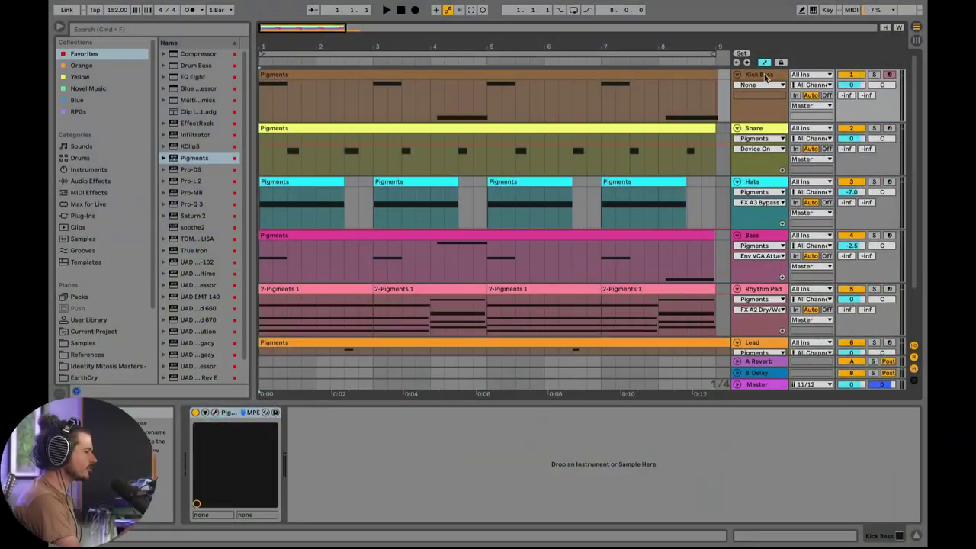
Open the Kick Bass track's Pigments instrument and move its window down to uncover the track.
{"action": "left_click", "coordinate": [766, 75]}
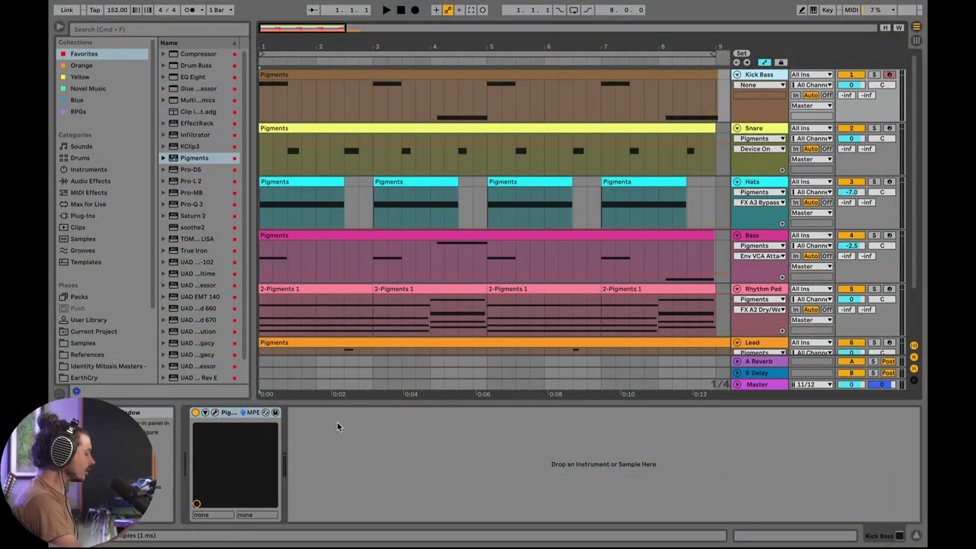
{"action": "key", "text": "super+alt+p"}
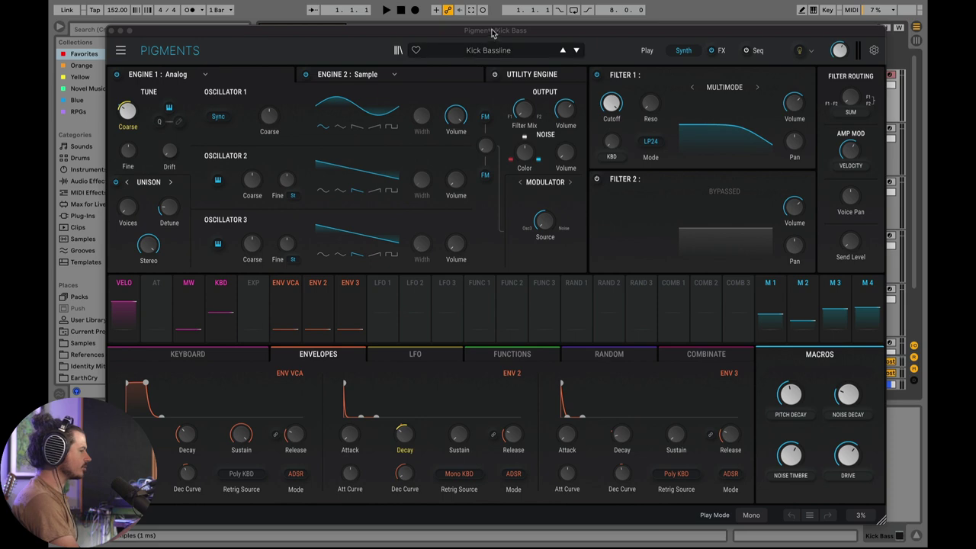
{"action": "left_click_drag", "start_coordinate": [472, 59], "coordinate": [481, 153]}
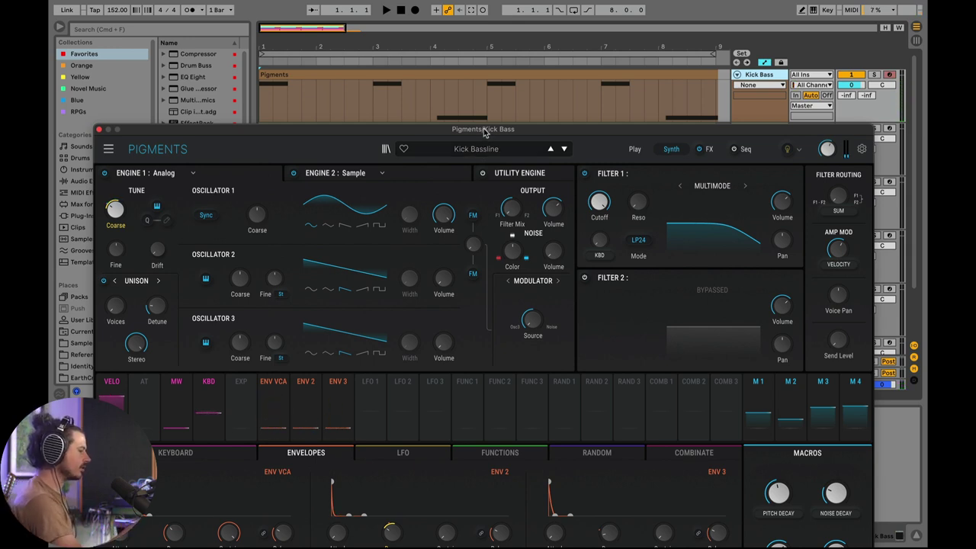
Insert a MIDI track below Kick Bass, load Pigments on it and start from the Default preset.
{"action": "right_click", "coordinate": [760, 74]}
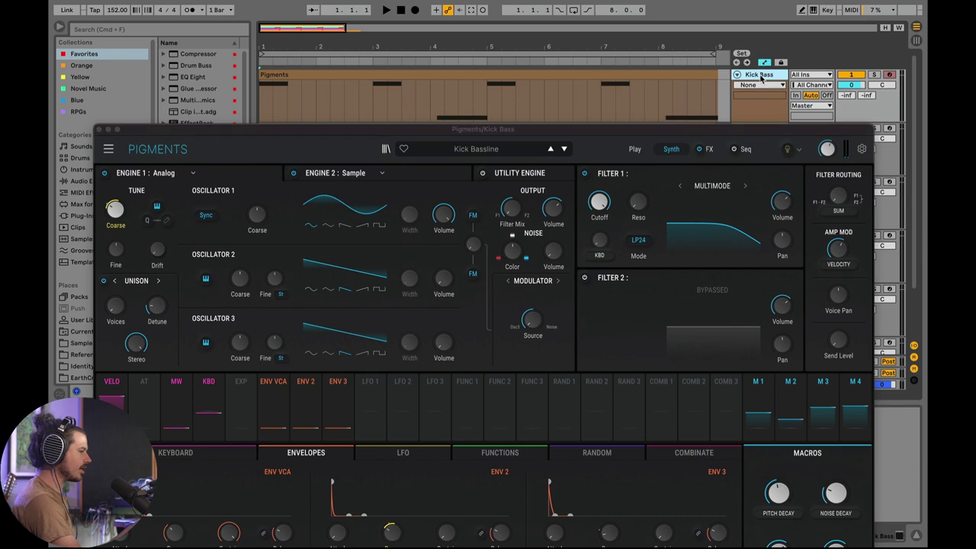
{"action": "left_click", "coordinate": [787, 174]}
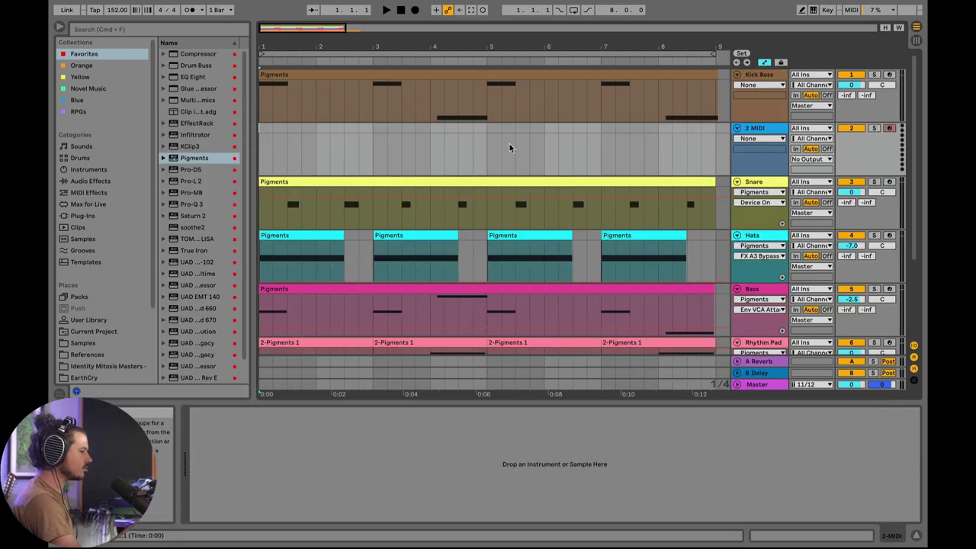
{"action": "left_click_drag", "start_coordinate": [319, 150], "coordinate": [320, 150]}
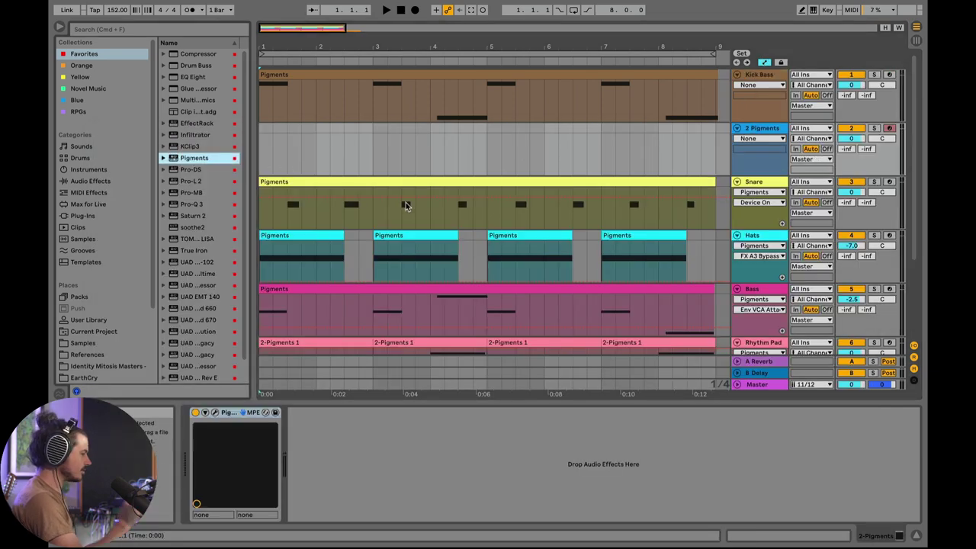
{"action": "left_click", "coordinate": [112, 73]}
{"action": "left_click", "coordinate": [129, 89]}
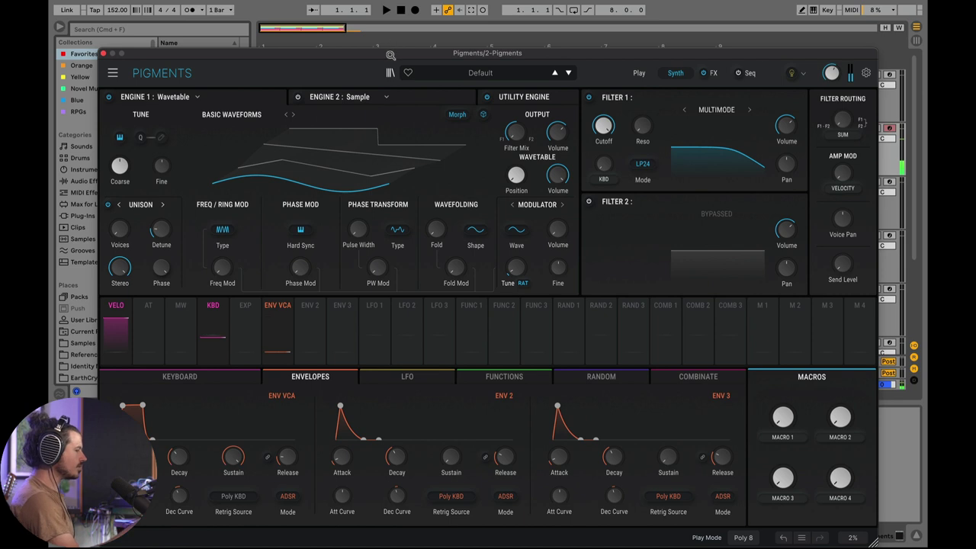
{"action": "left_click_drag", "start_coordinate": [391, 56], "coordinate": [391, 23]}
Set the play mode to Mono and lower Engine 1's coarse tuning to -24 st.
{"action": "left_click", "coordinate": [742, 504]}
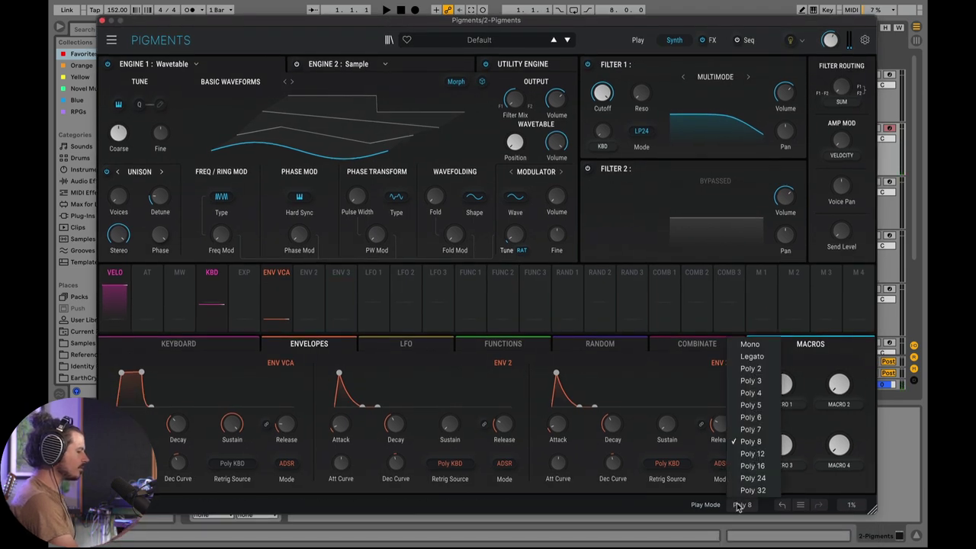
{"action": "left_click", "coordinate": [750, 345]}
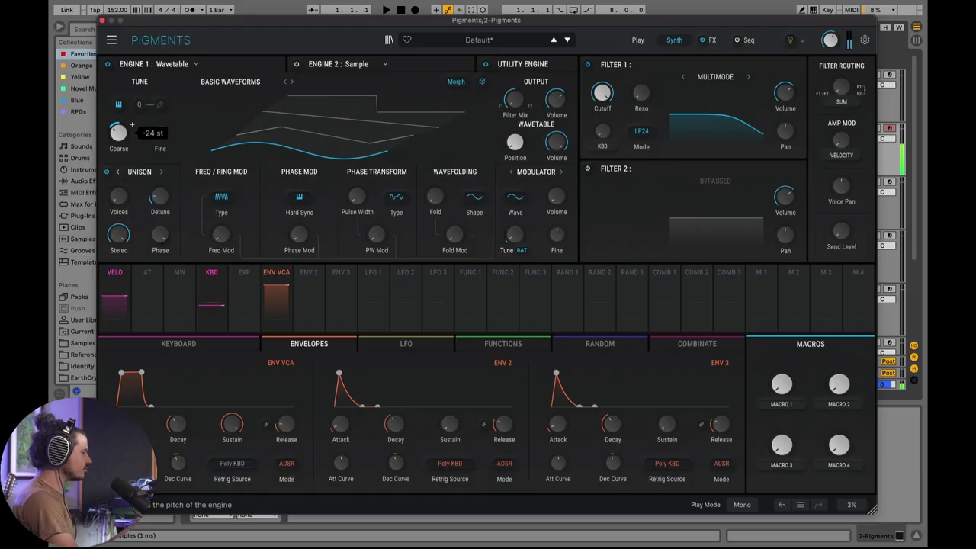
{"action": "double_click", "coordinate": [118, 133]}
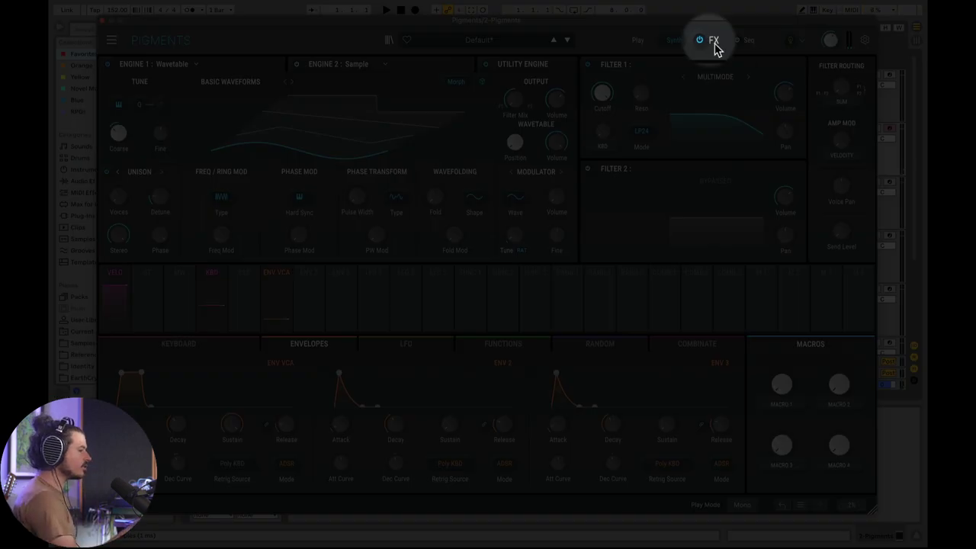
Replace the delay in the first FX A slot with a Tape-type distortion and adjust its drive.
{"action": "left_click", "coordinate": [715, 44]}
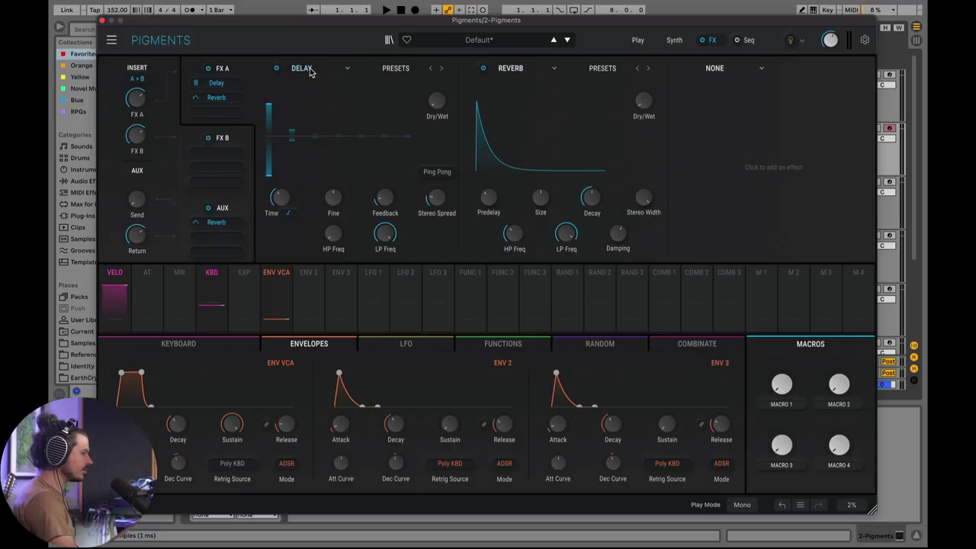
{"action": "left_click", "coordinate": [300, 69]}
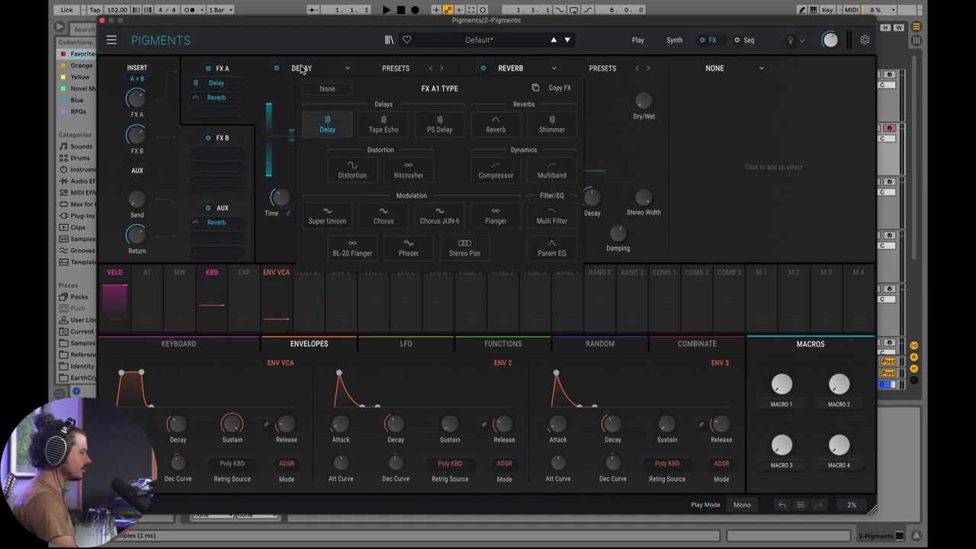
{"action": "left_click", "coordinate": [355, 177]}
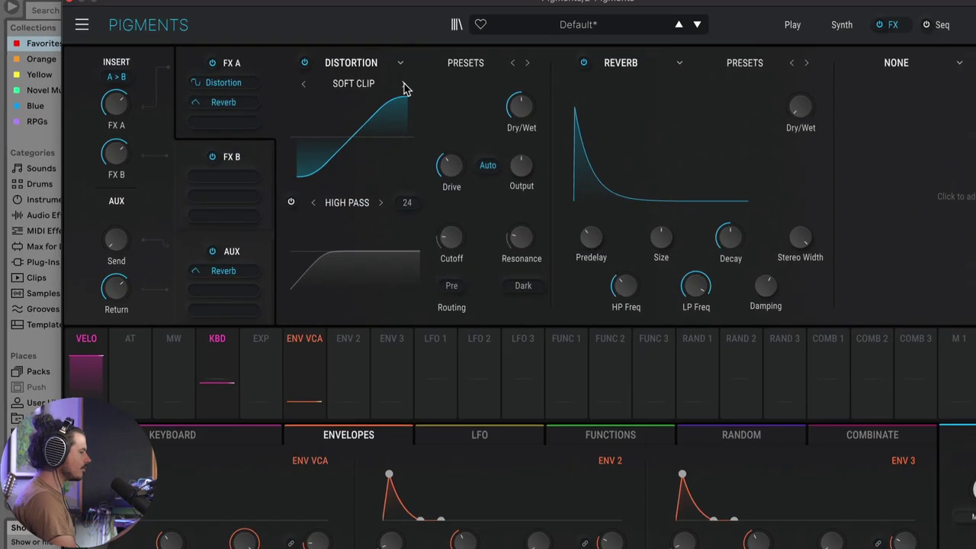
{"action": "left_click", "coordinate": [350, 86]}
{"action": "left_click", "coordinate": [511, 83]}
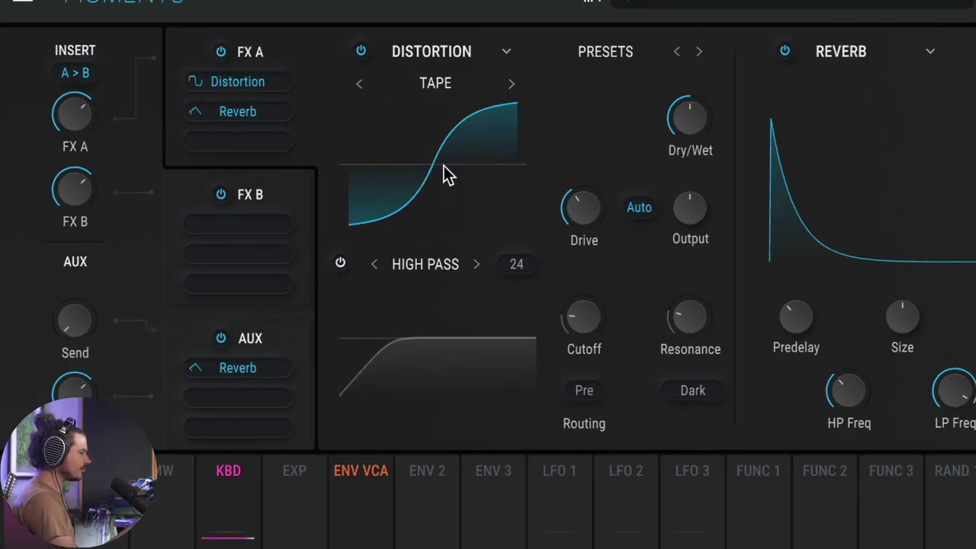
{"action": "left_click", "coordinate": [440, 83]}
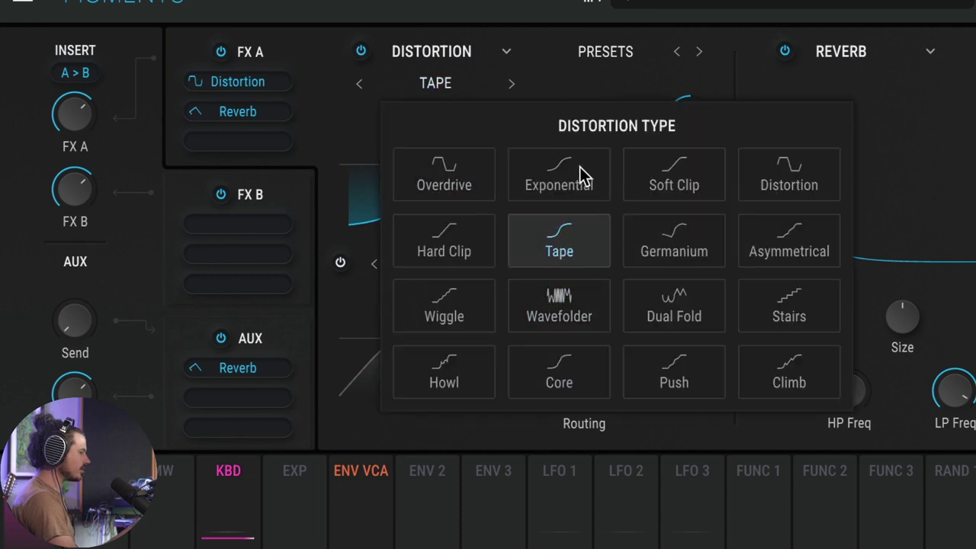
{"action": "left_click", "coordinate": [564, 237]}
{"action": "mouse_move", "coordinate": [583, 208]}
{"action": "left_mouse_down"}
{"action": "mouse_move", "coordinate": [582, 245]}
{"action": "mouse_move", "coordinate": [583, 209]}
{"action": "left_mouse_up"}
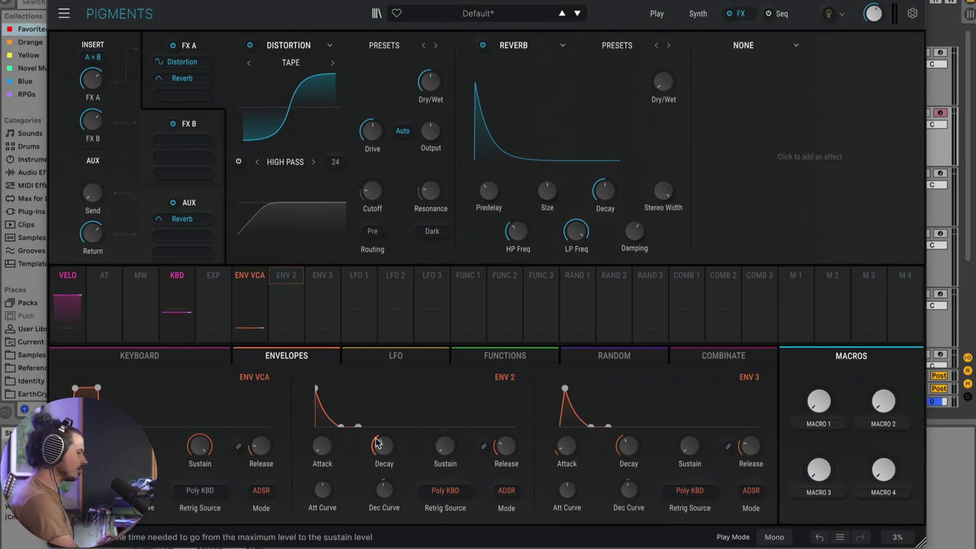
Shorten Env 2's decay and route Env 2 to Engine 1's coarse tuning with an amount of 0.37.
{"action": "mouse_move", "coordinate": [378, 443]}
{"action": "left_mouse_down"}
{"action": "mouse_move", "coordinate": [377, 472]}
{"action": "mouse_move", "coordinate": [379, 442]}
{"action": "left_mouse_up"}
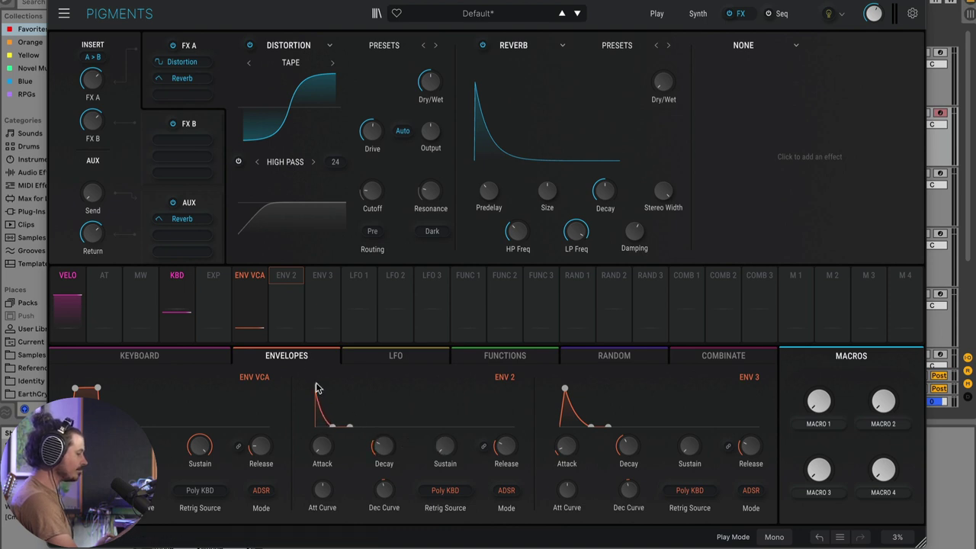
{"action": "left_click", "coordinate": [697, 13]}
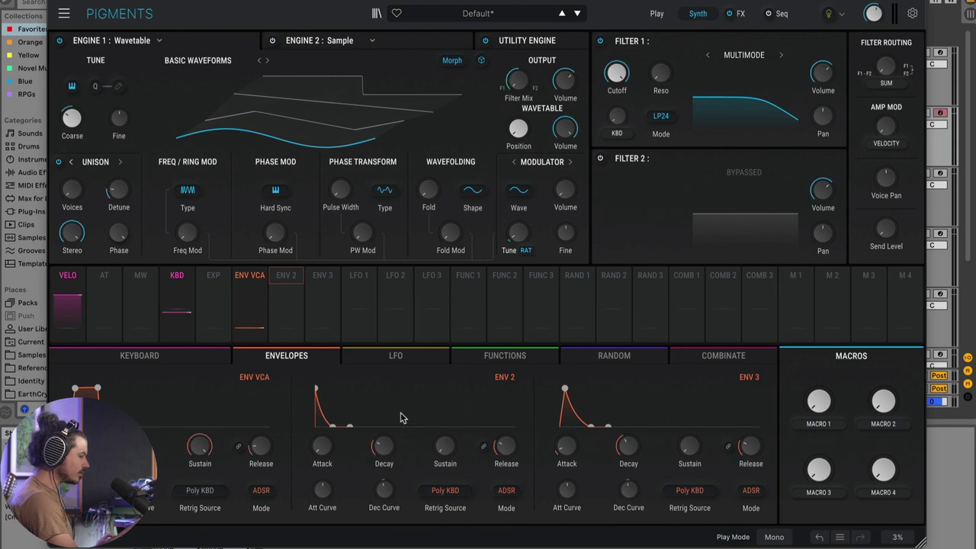
{"action": "left_click", "coordinate": [286, 277]}
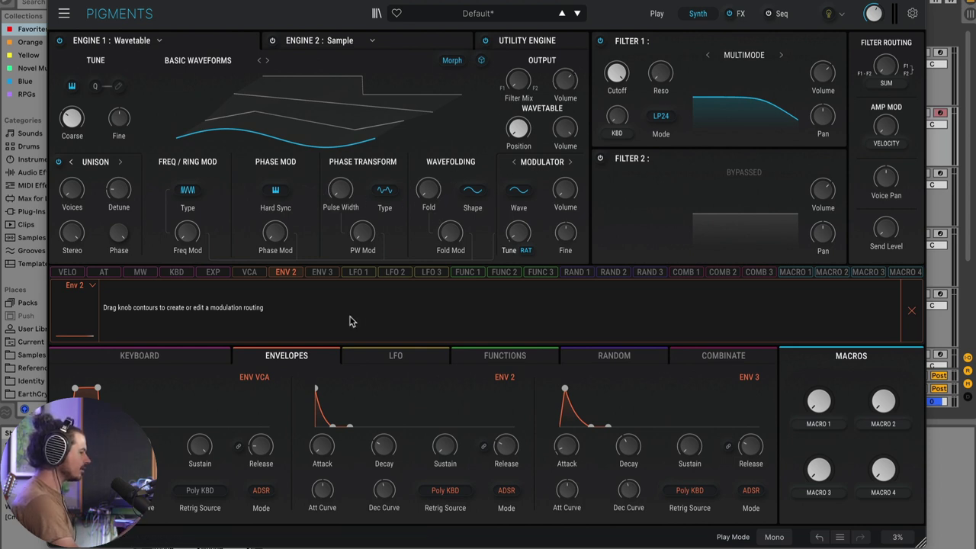
{"action": "mouse_move", "coordinate": [67, 106]}
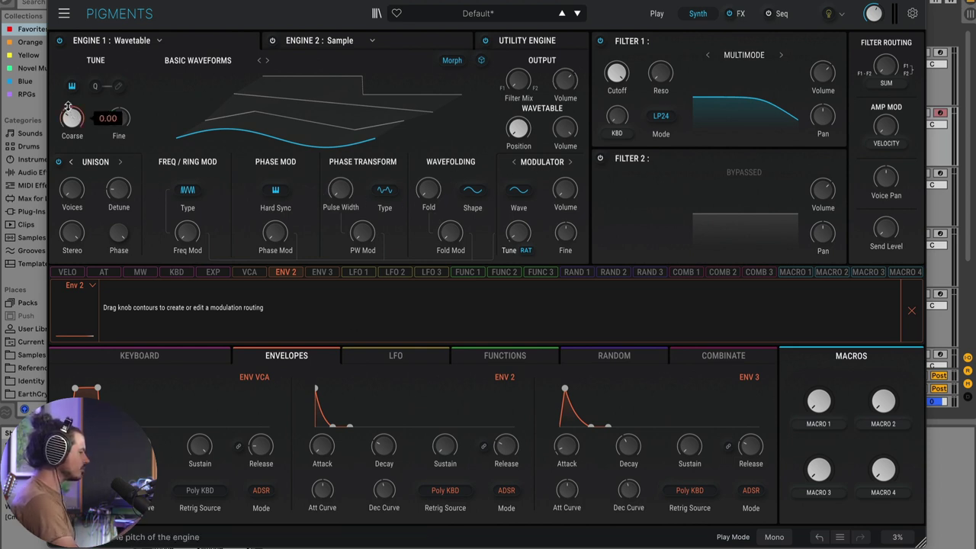
{"action": "left_click_drag", "start_coordinate": [68, 107], "coordinate": [68, 97]}
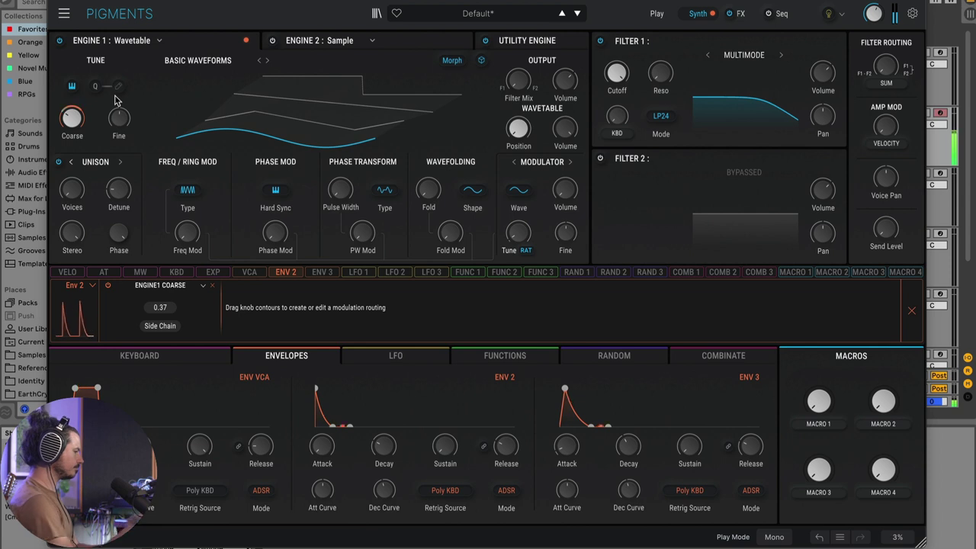
Enable Noise 1 in the Utility Engine with White Noise (Wide) and set its volume to -13.7 dB.
{"action": "left_click", "coordinate": [529, 40]}
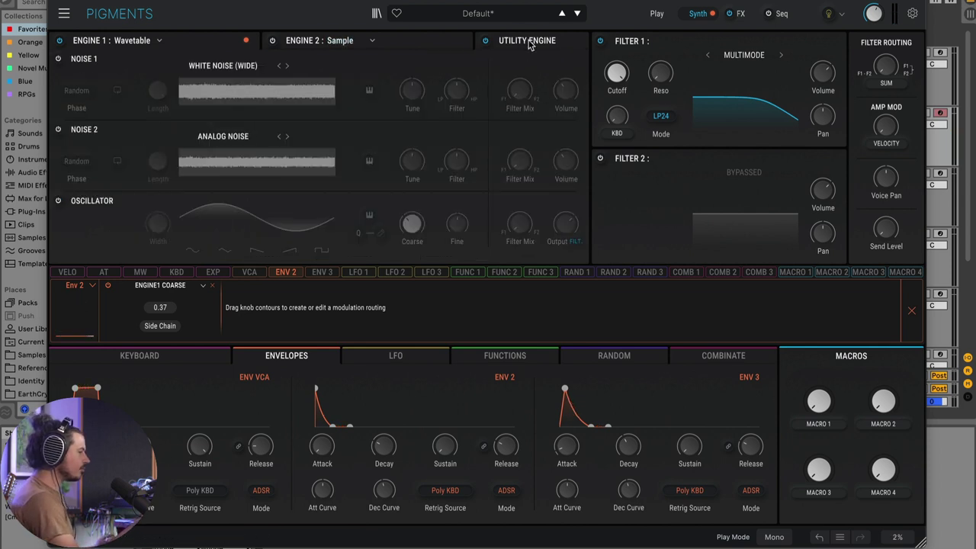
{"action": "left_click", "coordinate": [59, 58]}
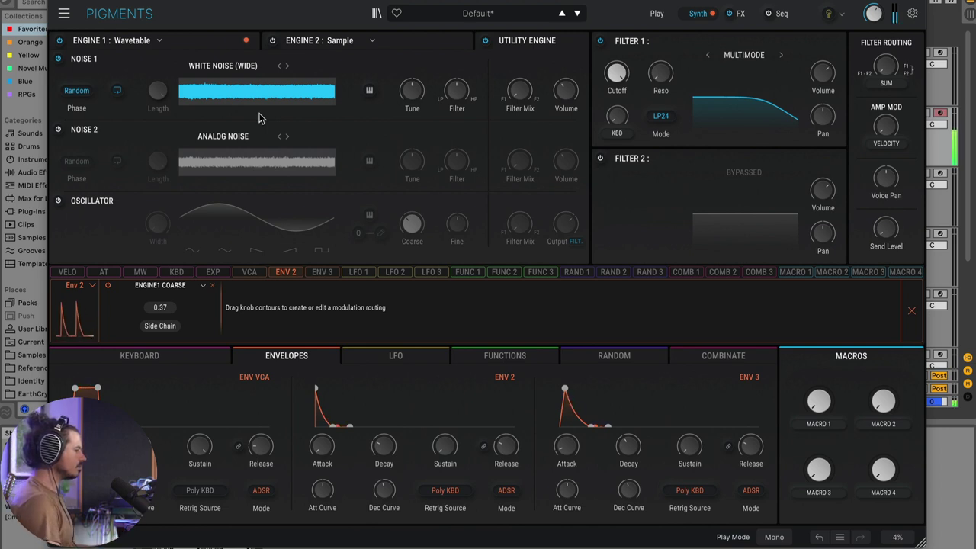
{"action": "left_click_drag", "start_coordinate": [565, 90], "coordinate": [565, 80]}
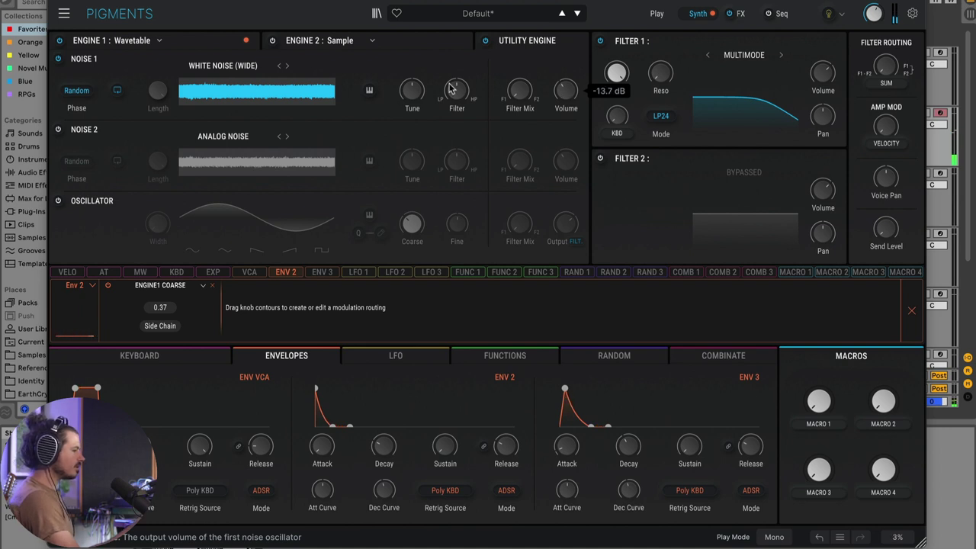
Audition samples from the Noise category and load Analog Noise into Engine 2.
{"action": "left_click", "coordinate": [398, 46]}
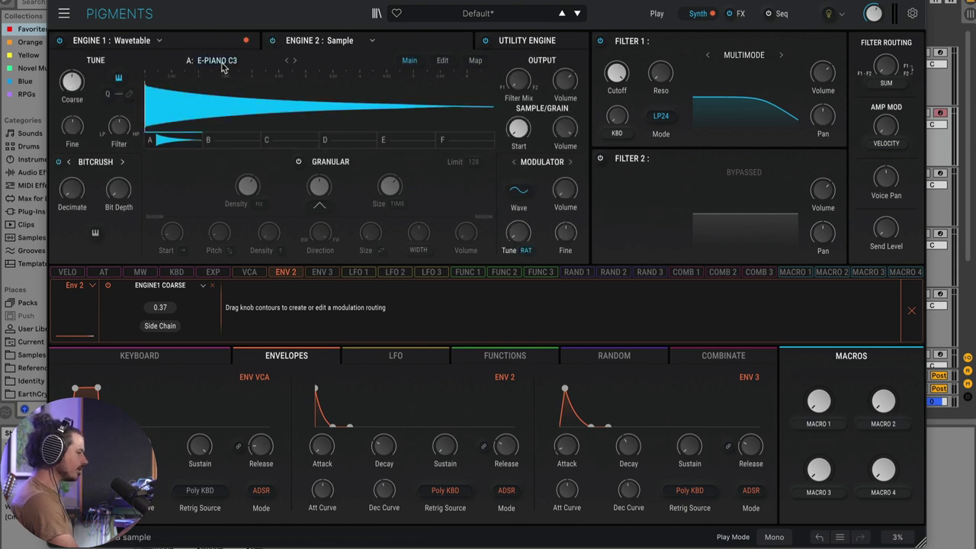
{"action": "left_click", "coordinate": [216, 61]}
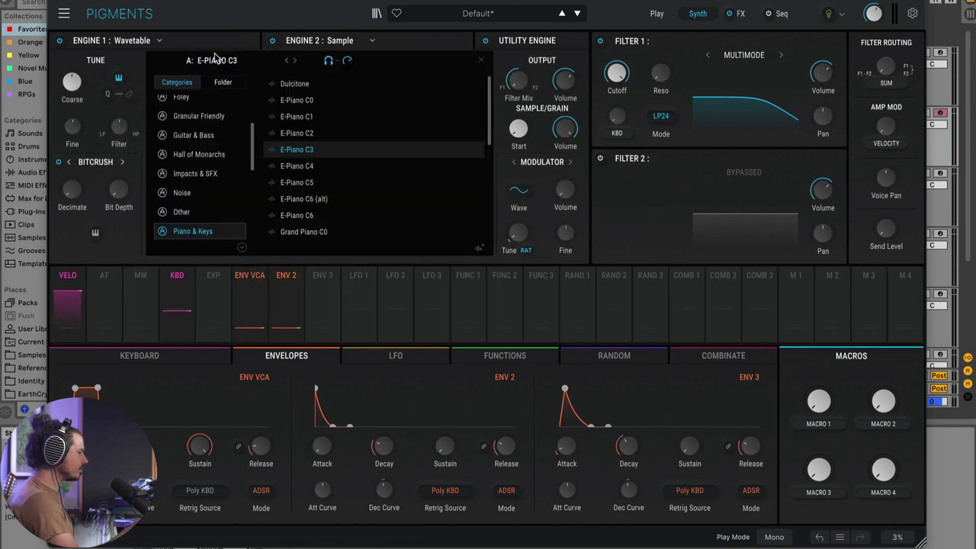
{"action": "left_click", "coordinate": [202, 195]}
{"action": "scroll", "coordinate": [341, 169], "scroll_direction": "down", "scroll_amount": 3}
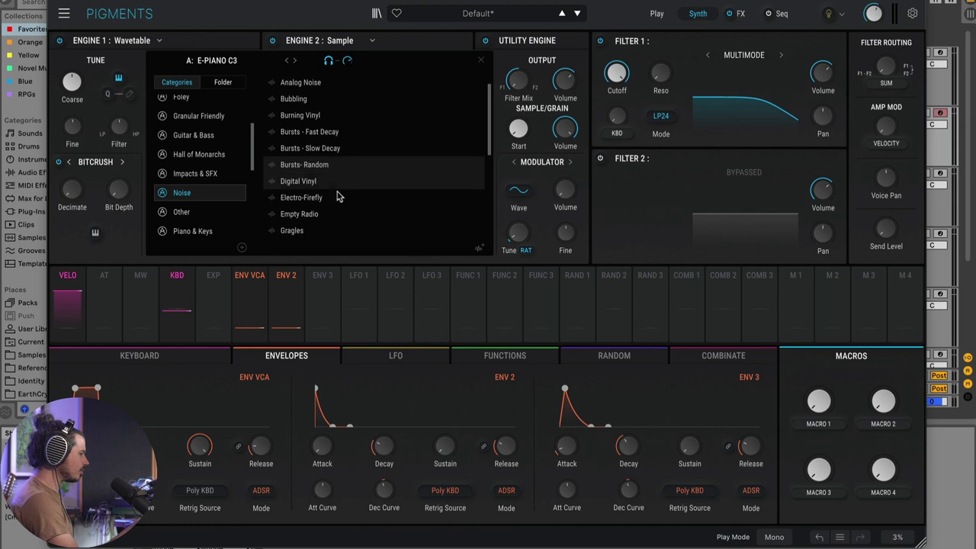
{"action": "left_click", "coordinate": [329, 166]}
{"action": "scroll", "coordinate": [329, 145], "scroll_direction": "up", "scroll_amount": 3}
{"action": "left_click", "coordinate": [331, 115]}
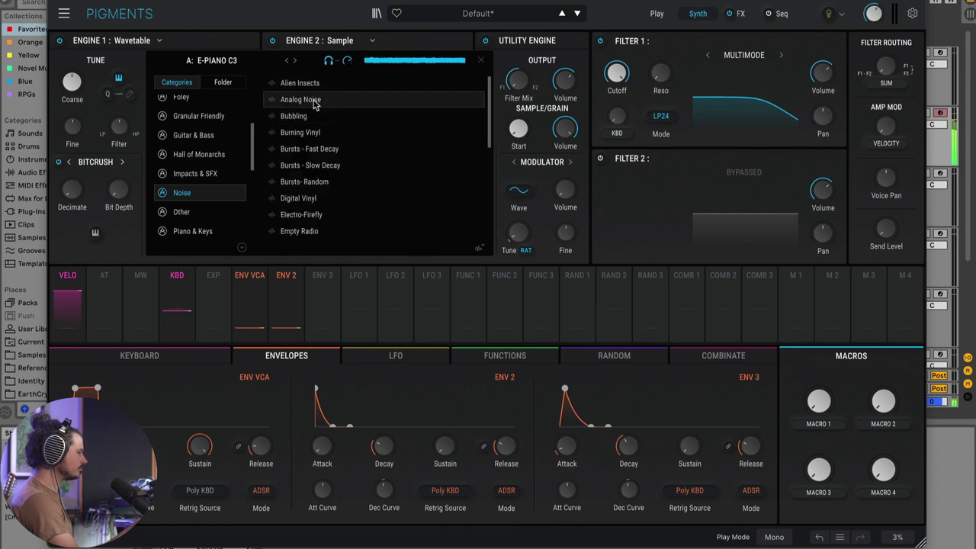
{"action": "double_click", "coordinate": [314, 102]}
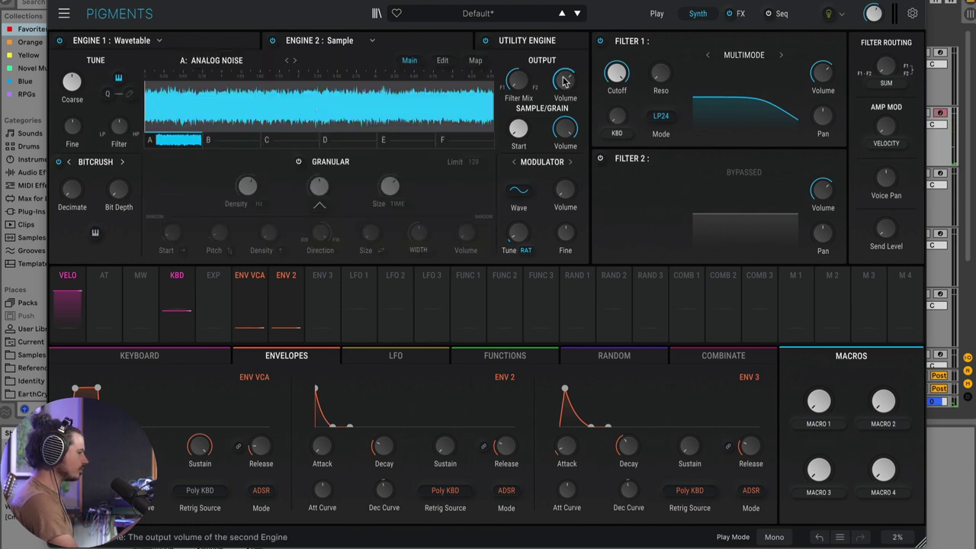
Adjust Engine 2's output volume and apply high-pass filtering to its noise sample.
{"action": "mouse_move", "coordinate": [562, 81]}
{"action": "left_mouse_down"}
{"action": "mouse_move", "coordinate": [563, 144]}
{"action": "mouse_move", "coordinate": [563, 76]}
{"action": "left_mouse_up"}
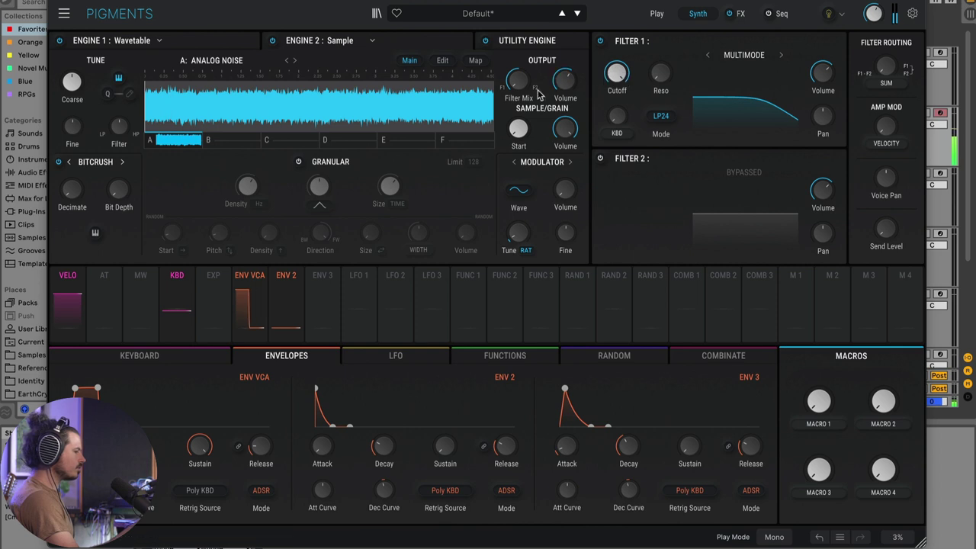
{"action": "mouse_move", "coordinate": [117, 129]}
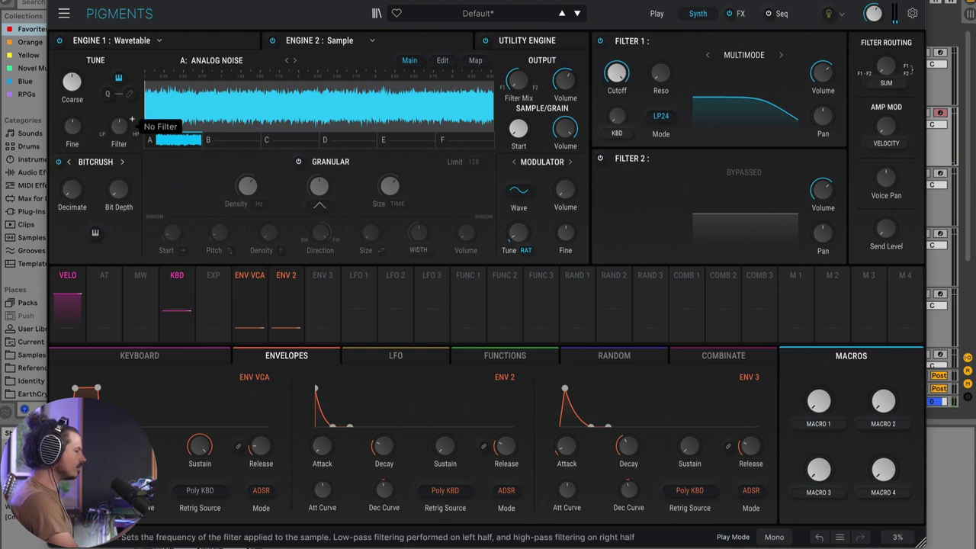
{"action": "left_click_drag", "start_coordinate": [118, 125], "coordinate": [119, 114]}
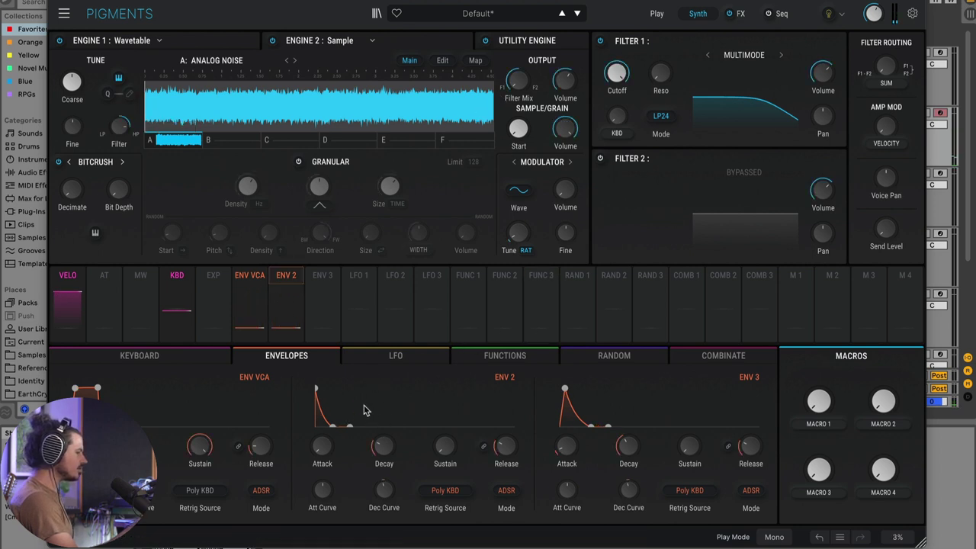
Set Engine 2's output volume to -70.0 dB and modulate it with Env 2 by 0.84.
{"action": "left_click_drag", "start_coordinate": [562, 80], "coordinate": [562, 80]}
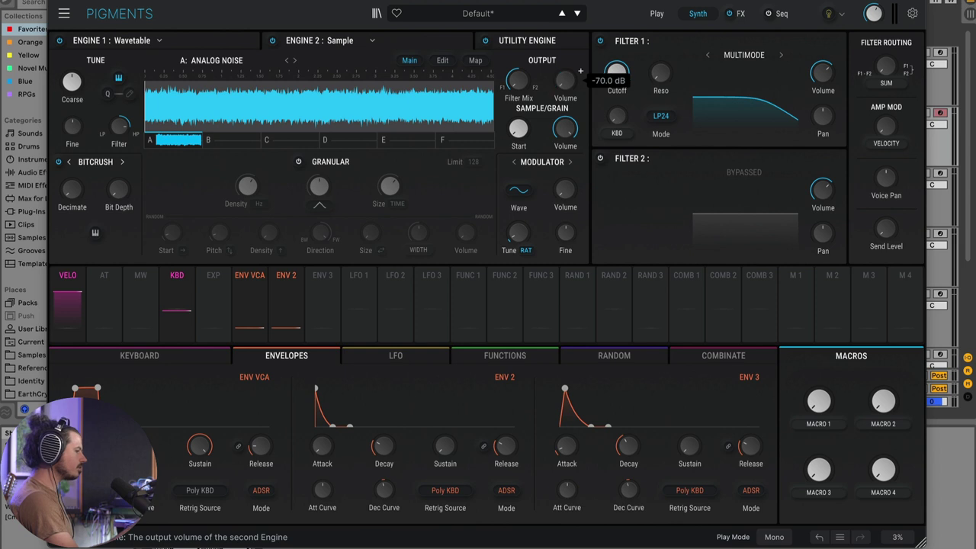
{"action": "left_click", "coordinate": [285, 274]}
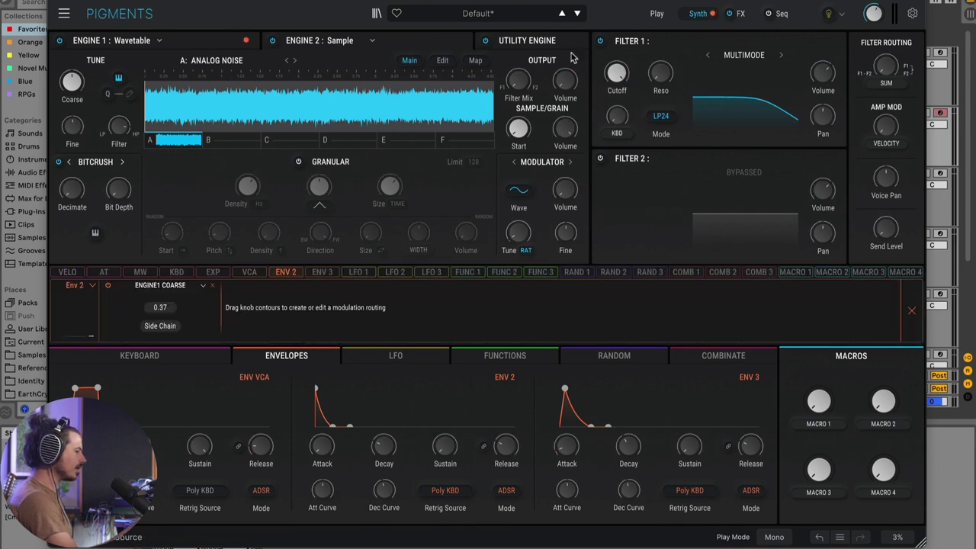
{"action": "left_click_drag", "start_coordinate": [565, 77], "coordinate": [565, 60]}
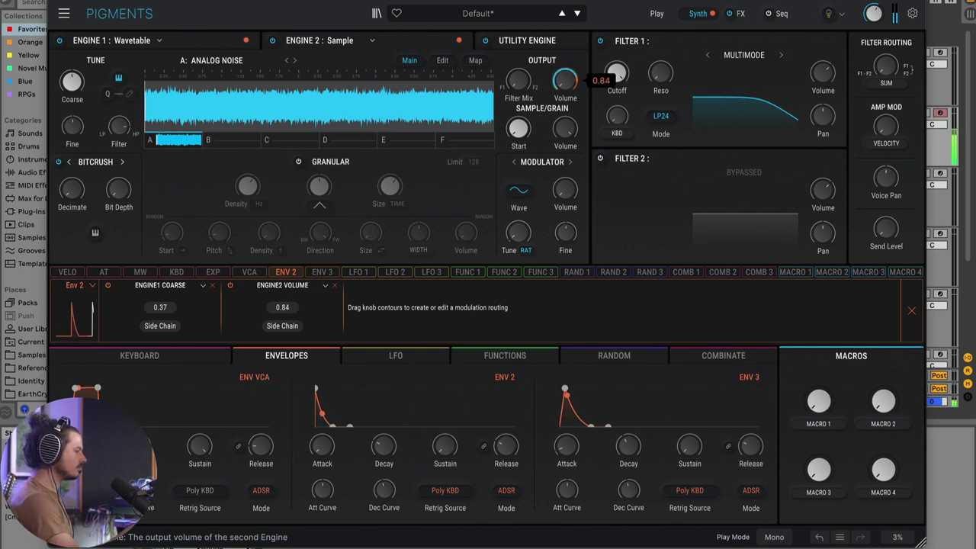
Raise Env 2's modulation of Engine 2's volume to 0.99 and set the Utility Engine's Noise 1 filter to 30% LowPass.
{"action": "left_click_drag", "start_coordinate": [562, 68], "coordinate": [563, 48]}
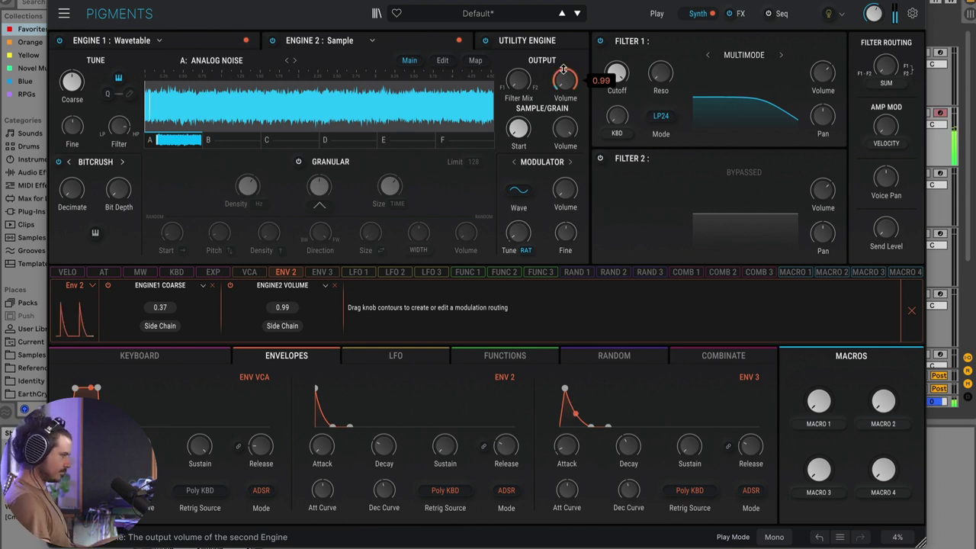
{"action": "left_click", "coordinate": [534, 41]}
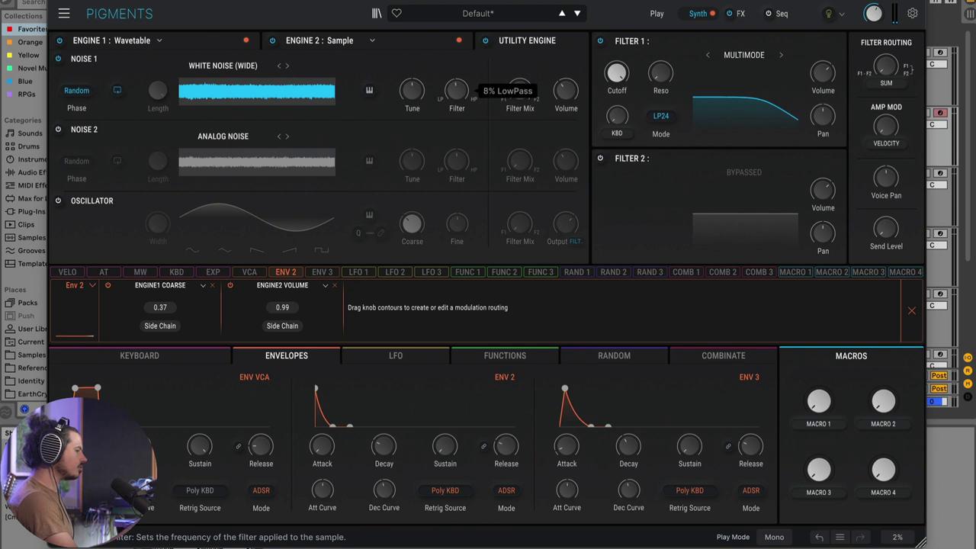
{"action": "left_click_drag", "start_coordinate": [457, 90], "coordinate": [457, 101]}
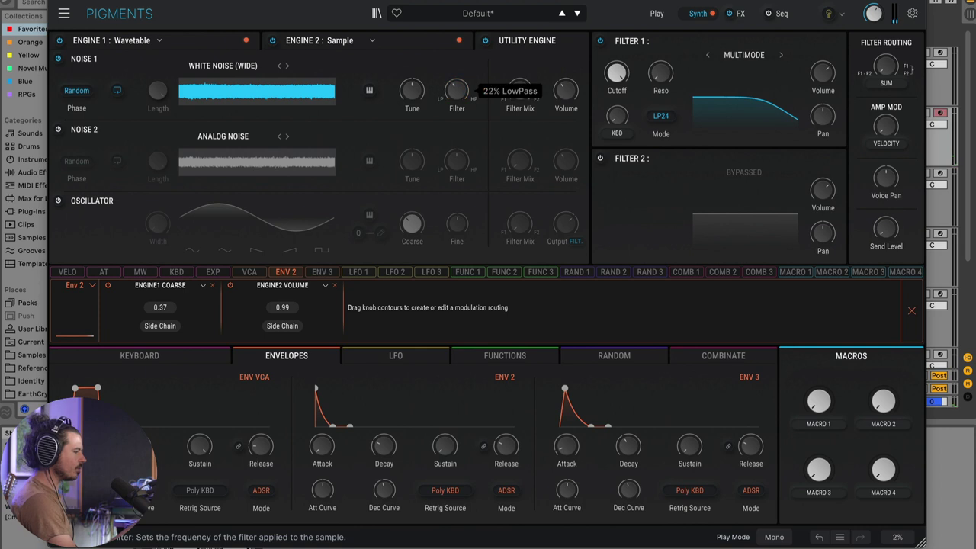
{"action": "left_click_drag", "start_coordinate": [458, 93], "coordinate": [457, 87]}
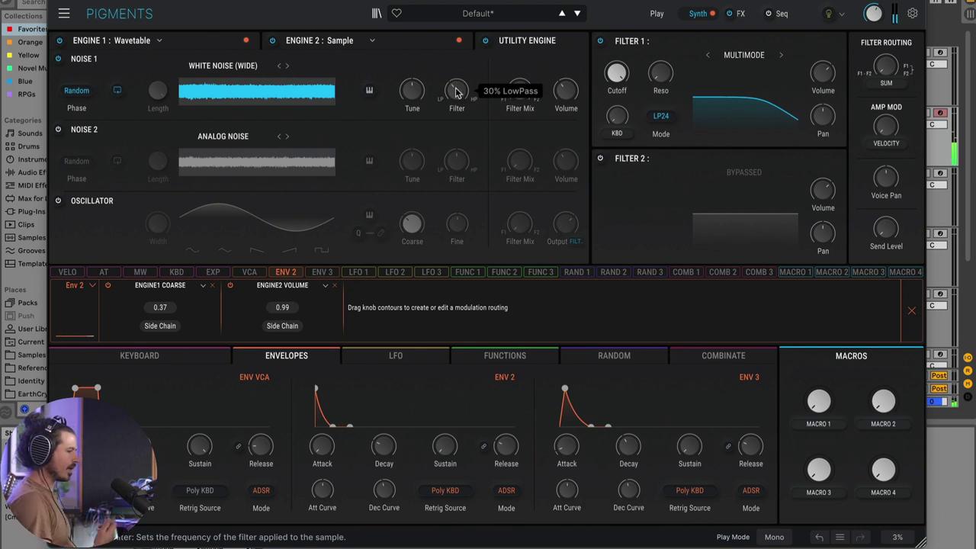
Replace the Reverb in FX A's second slot with a Param EQ and cut its Peak 1 band.
{"action": "left_click", "coordinate": [739, 14]}
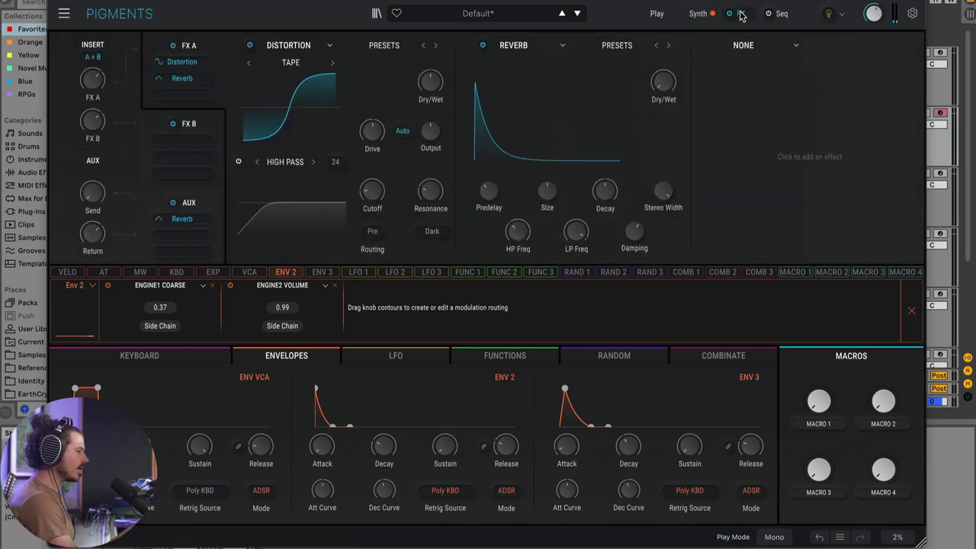
{"action": "left_click", "coordinate": [514, 46]}
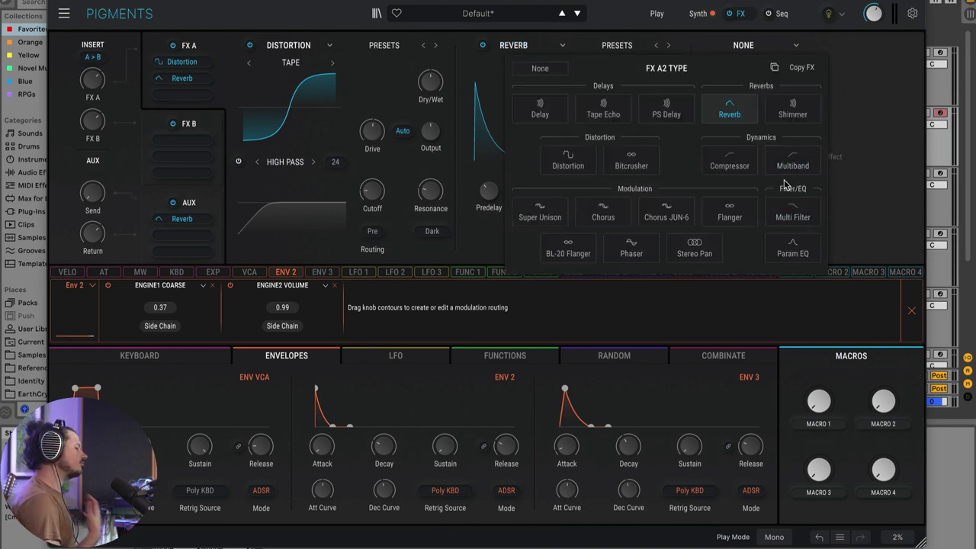
{"action": "left_click", "coordinate": [797, 250]}
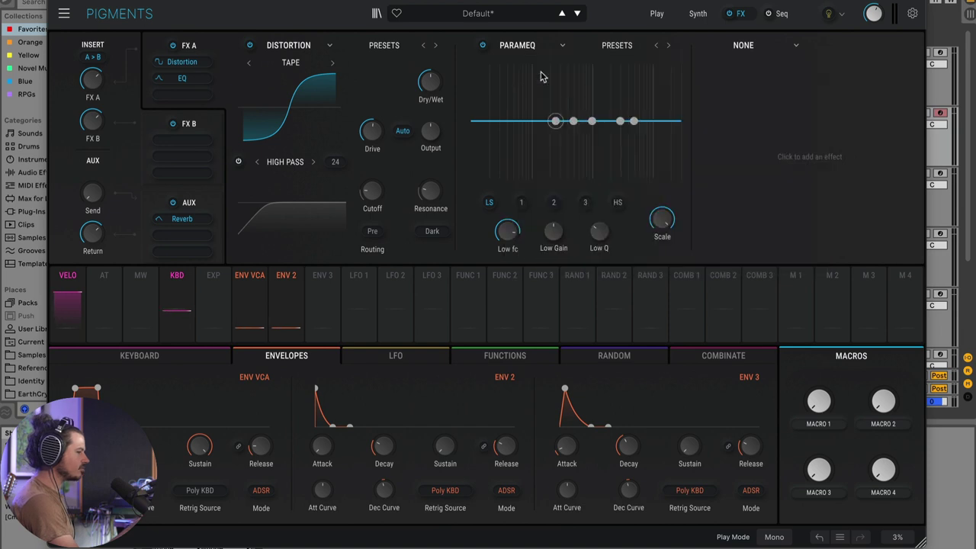
{"action": "left_click_drag", "start_coordinate": [575, 122], "coordinate": [578, 156]}
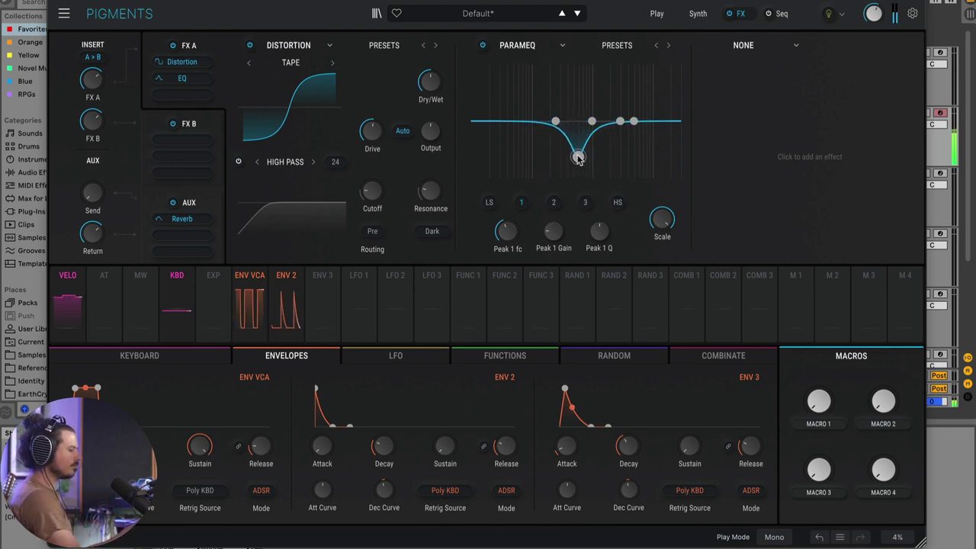
Add a Multiband compressor to FX A with crossovers at 159.581 Hz and 1030.002 Hz, set its amount to 57 %, and adjust its release.
{"action": "left_click", "coordinate": [752, 47]}
{"action": "left_click", "coordinate": [893, 160]}
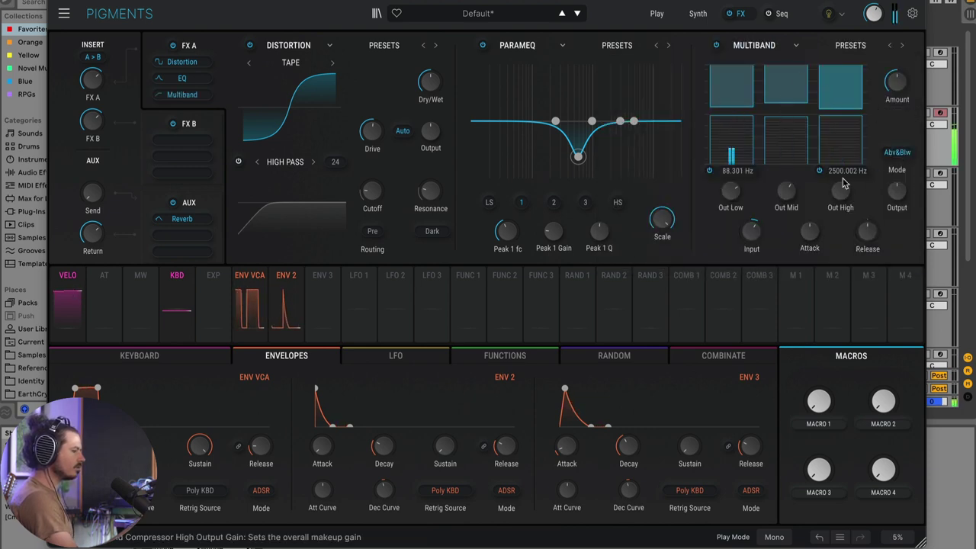
{"action": "left_click_drag", "start_coordinate": [844, 170], "coordinate": [845, 215]}
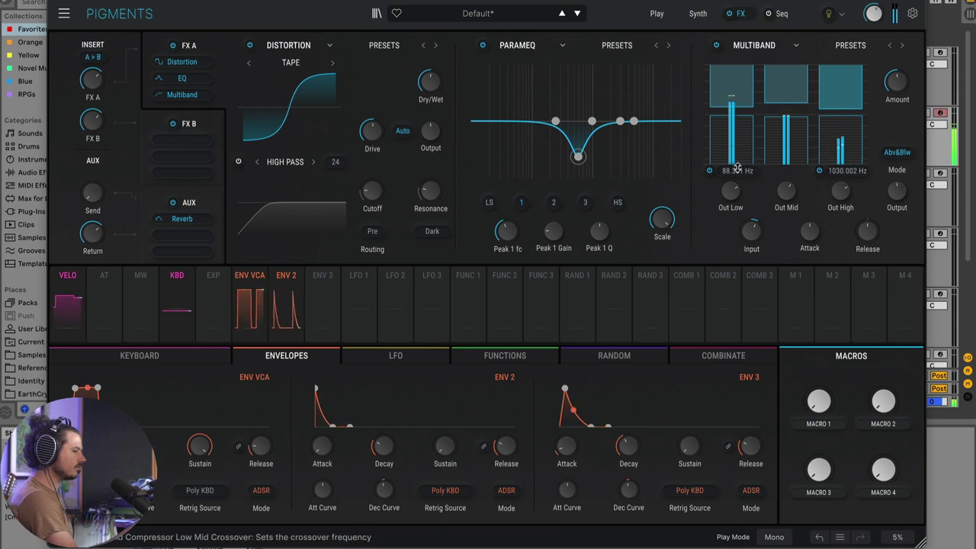
{"action": "left_click_drag", "start_coordinate": [738, 168], "coordinate": [738, 141]}
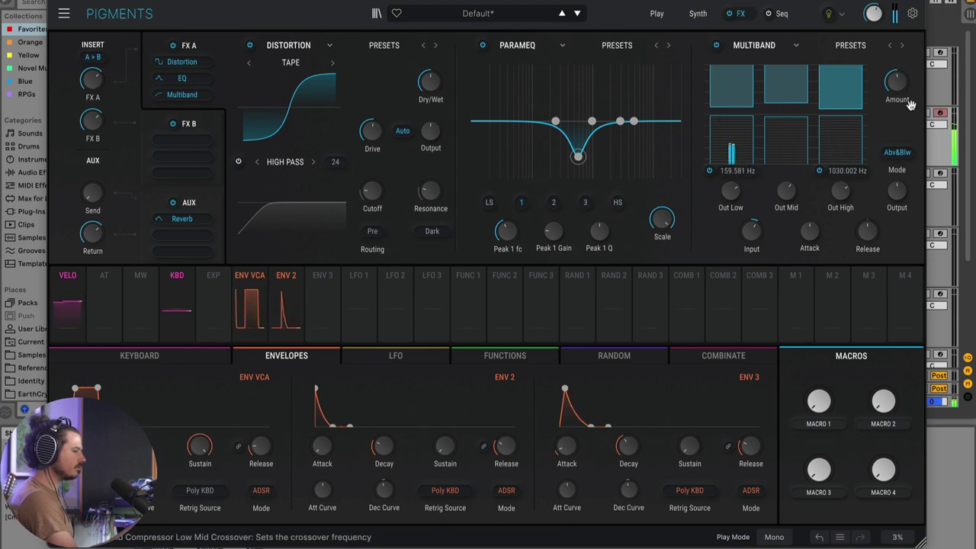
{"action": "left_click_drag", "start_coordinate": [897, 82], "coordinate": [897, 81]}
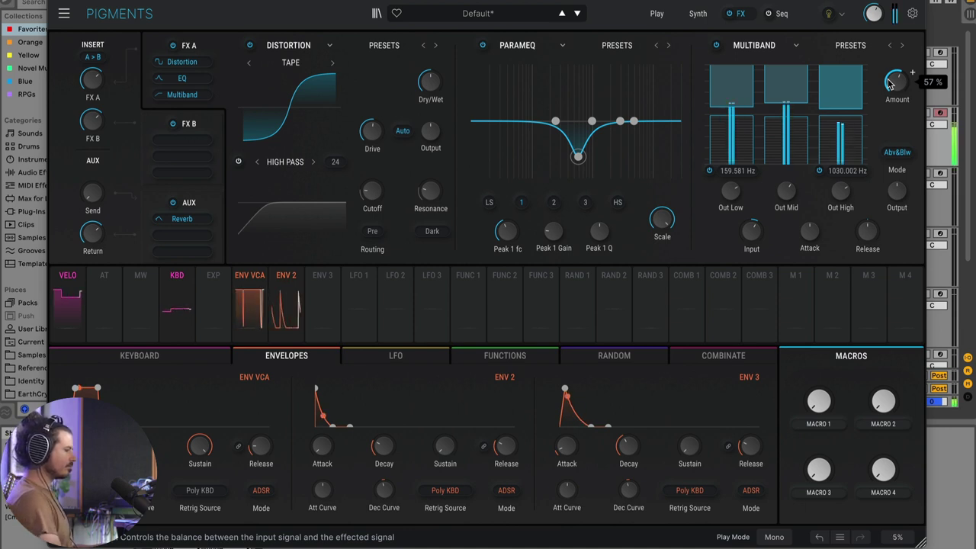
{"action": "mouse_move", "coordinate": [871, 233]}
{"action": "left_mouse_down"}
{"action": "mouse_move", "coordinate": [871, 221]}
{"action": "mouse_move", "coordinate": [874, 237]}
{"action": "left_mouse_up"}
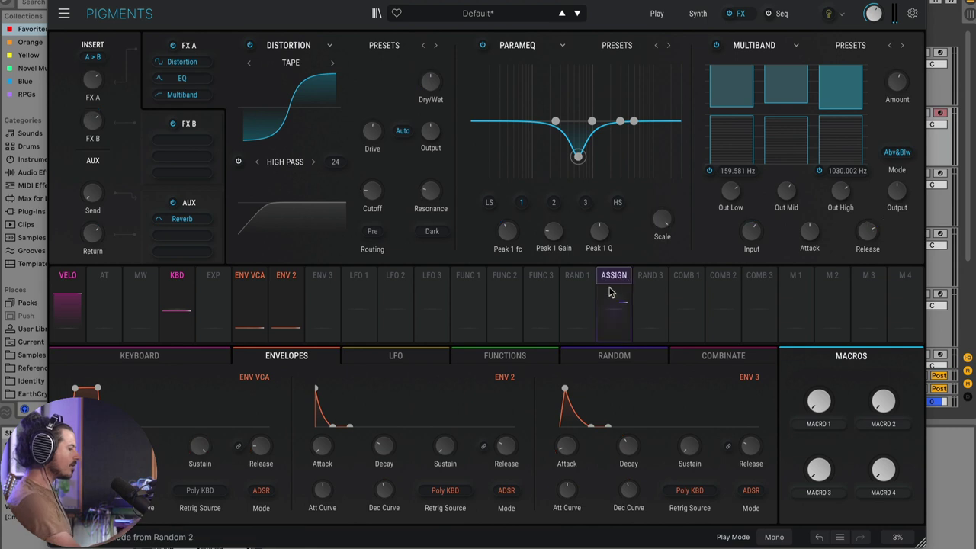
Adjust Env 2's decay, trying times between 78 ms and 286 ms.
{"action": "mouse_move", "coordinate": [383, 451]}
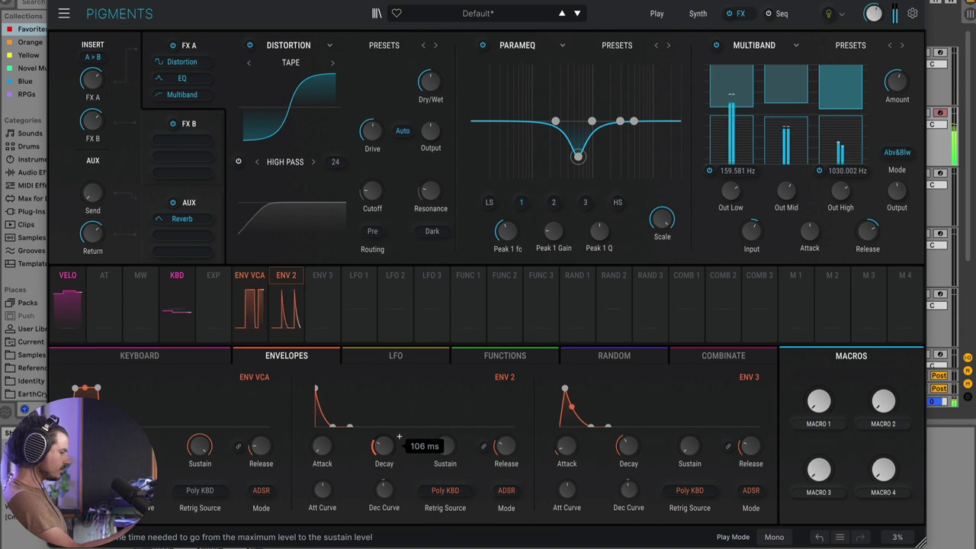
{"action": "scroll", "coordinate": [398, 437], "scroll_direction": "up", "scroll_amount": 5}
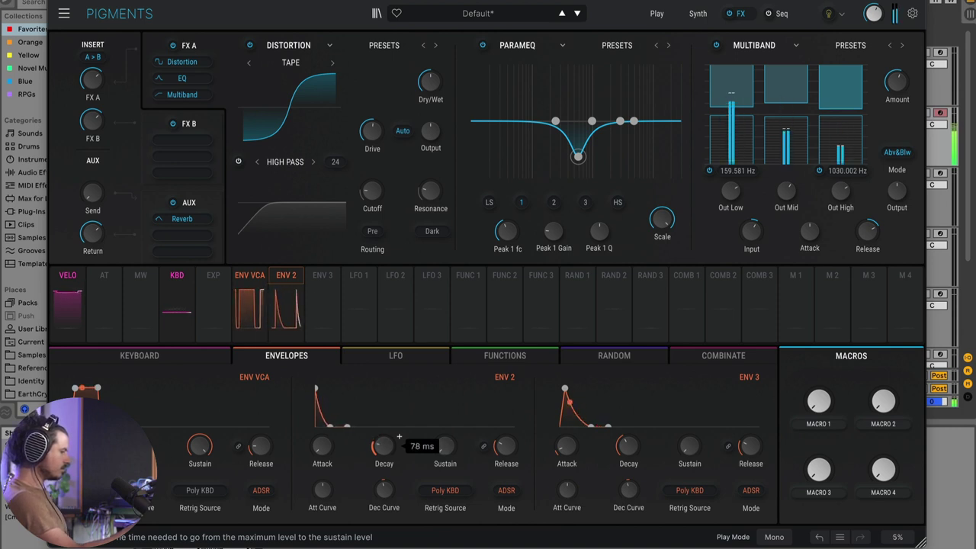
{"action": "scroll", "coordinate": [398, 436], "scroll_direction": "up", "scroll_amount": 4}
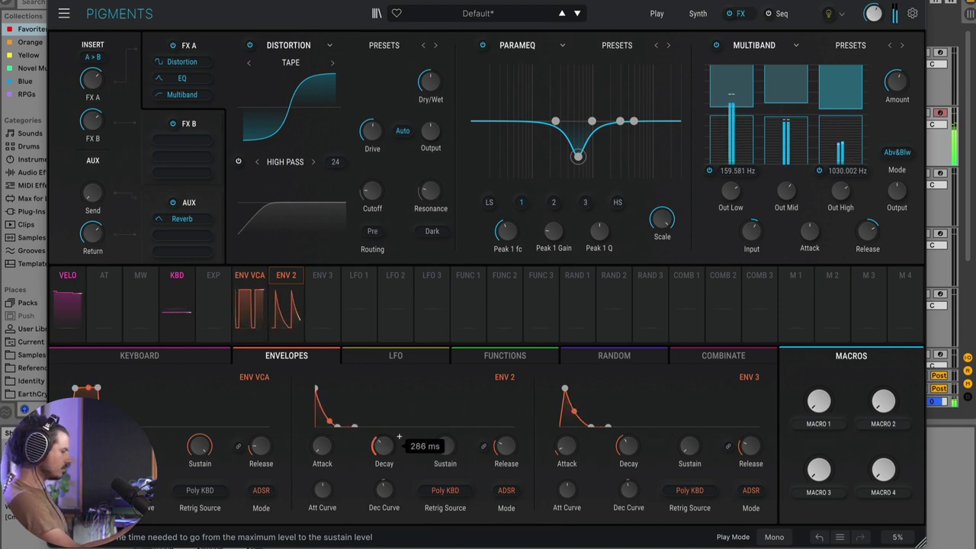
{"action": "scroll", "coordinate": [385, 450], "scroll_direction": "down", "scroll_amount": 7}
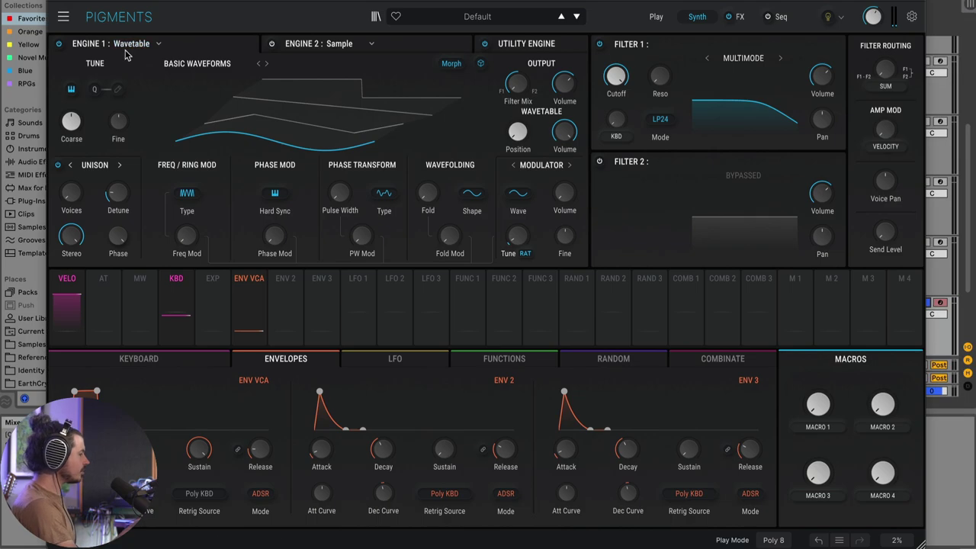
Change Engine 1 of the default patch to the Harmonic type and raise its spectrum shape depth.
{"action": "left_click", "coordinate": [131, 43]}
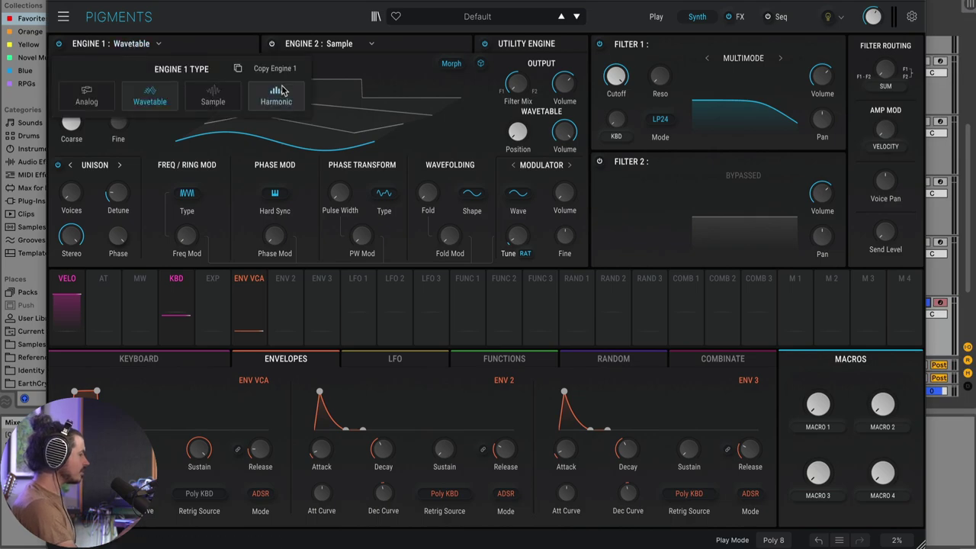
{"action": "left_click", "coordinate": [281, 95]}
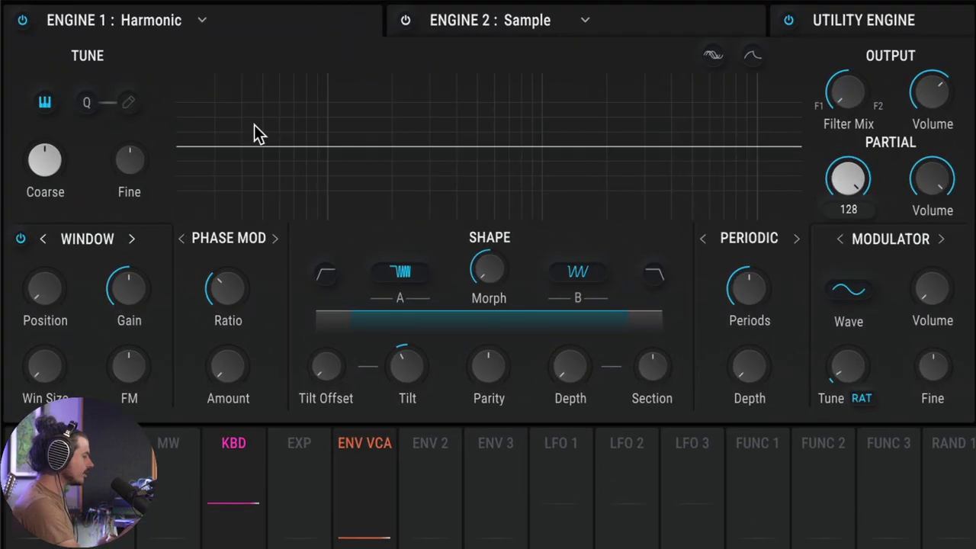
{"action": "left_click_drag", "start_coordinate": [570, 367], "coordinate": [569, 249]}
{"action": "scroll", "coordinate": [597, 350], "scroll_direction": "up", "scroll_amount": 5}
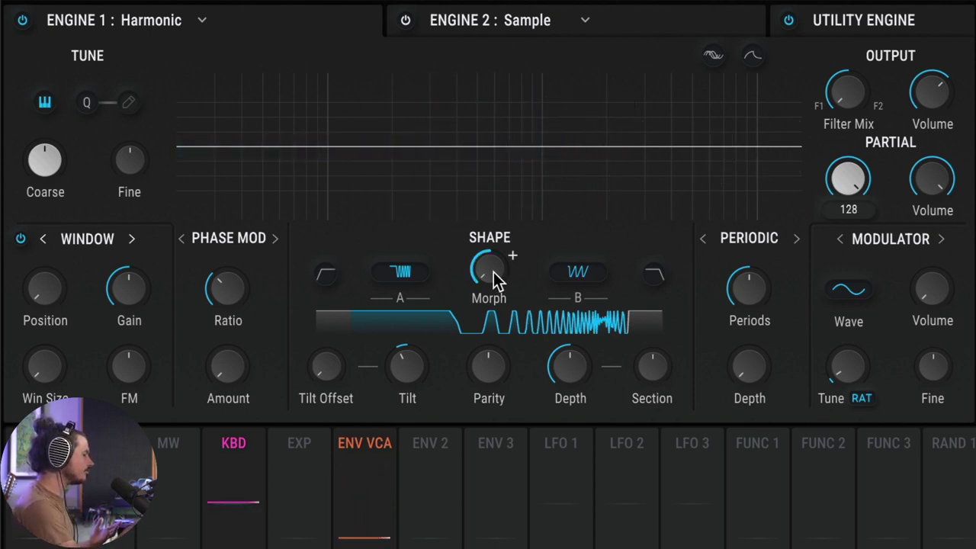
Set Spectrum B to WComb, blend it in with Morph, and shift Parity toward the odd partials.
{"action": "mouse_move", "coordinate": [493, 272]}
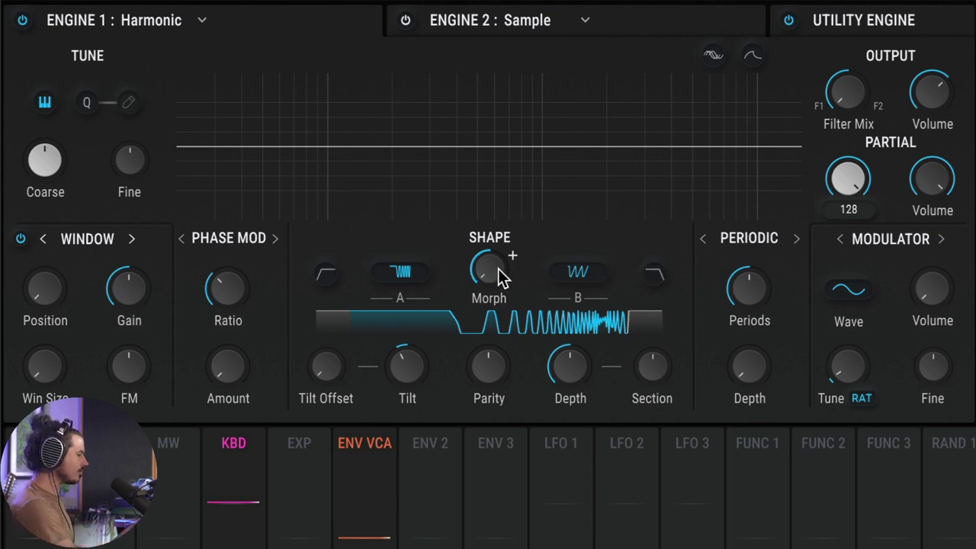
{"action": "left_click", "coordinate": [578, 276]}
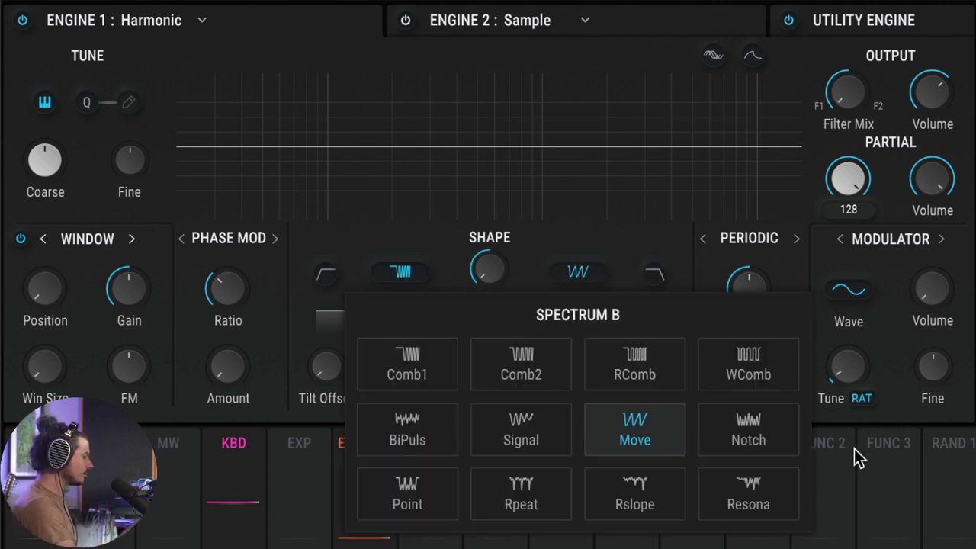
{"action": "left_click", "coordinate": [745, 381]}
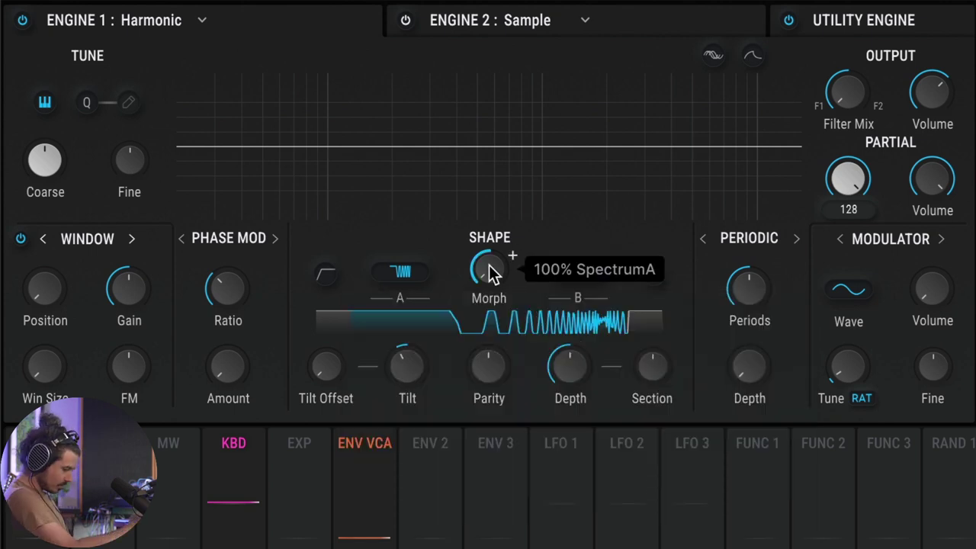
{"action": "mouse_move", "coordinate": [490, 273]}
{"action": "left_mouse_down"}
{"action": "mouse_move", "coordinate": [491, 236]}
{"action": "mouse_move", "coordinate": [491, 266]}
{"action": "left_mouse_up"}
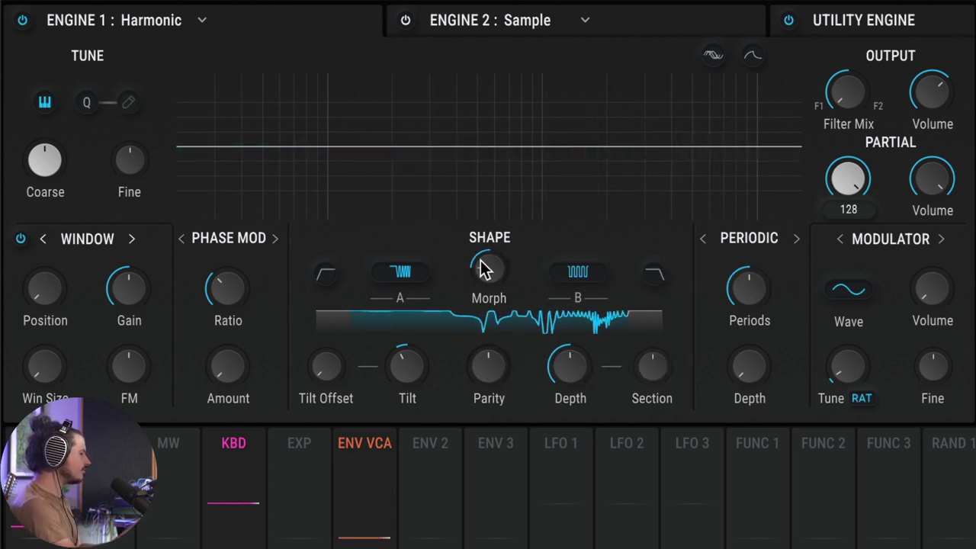
{"action": "mouse_move", "coordinate": [488, 371]}
{"action": "left_mouse_down"}
{"action": "mouse_move", "coordinate": [488, 404]}
{"action": "mouse_move", "coordinate": [488, 273]}
{"action": "mouse_move", "coordinate": [488, 359]}
{"action": "left_mouse_up"}
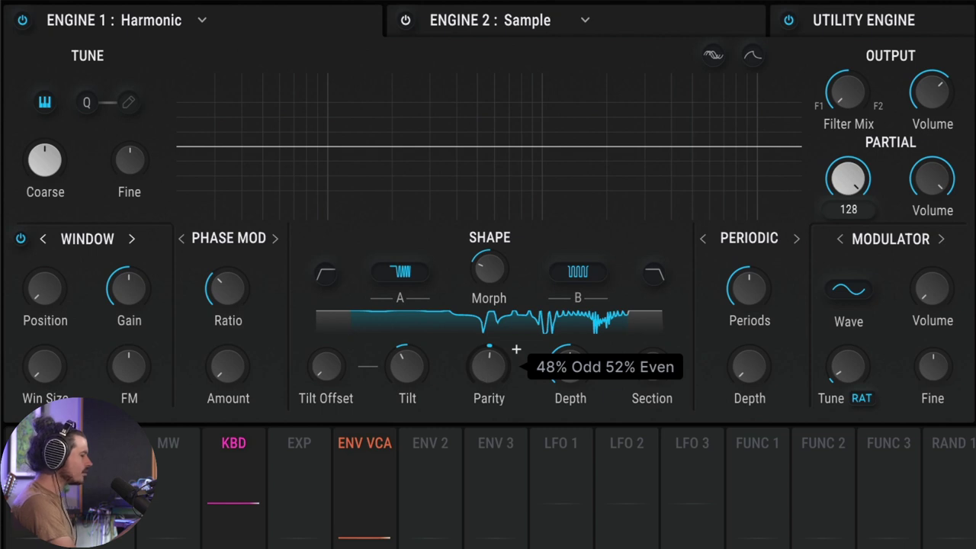
{"action": "left_click_drag", "start_coordinate": [516, 349], "coordinate": [516, 366]}
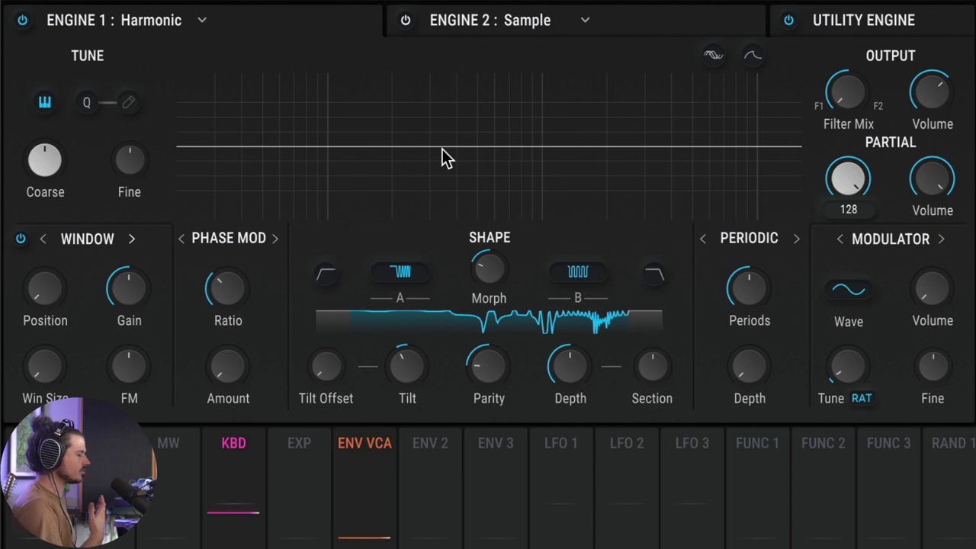
Shape Engine 1's harmonic window with a larger window size, more gain and a position of 5.77.
{"action": "mouse_move", "coordinate": [49, 295]}
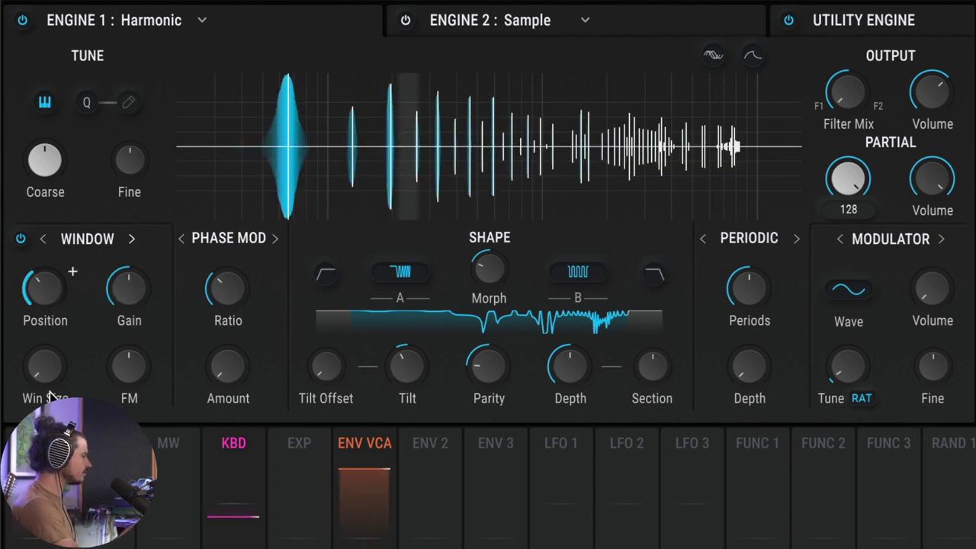
{"action": "left_click_drag", "start_coordinate": [46, 358], "coordinate": [102, 385]}
{"action": "left_click_drag", "start_coordinate": [124, 301], "coordinate": [126, 311]}
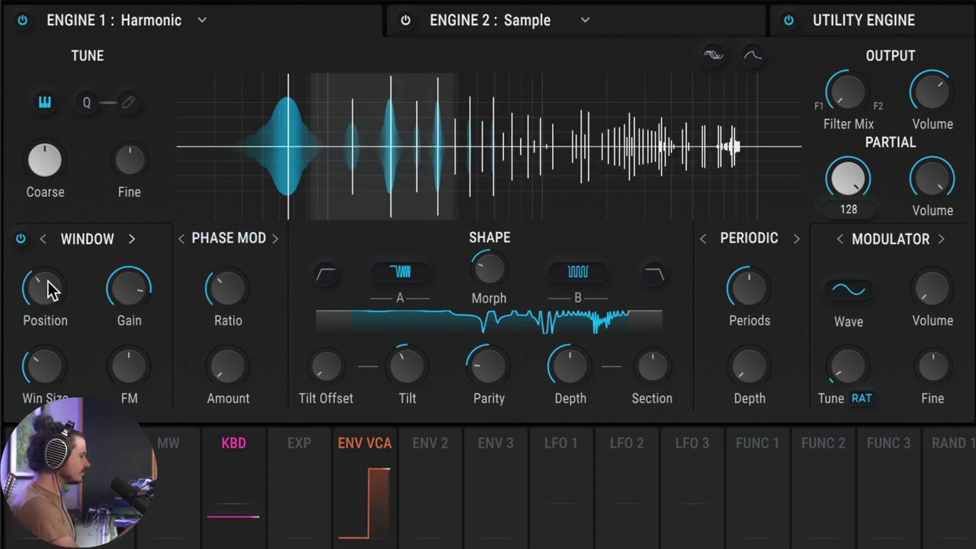
{"action": "left_click_drag", "start_coordinate": [72, 270], "coordinate": [44, 290]}
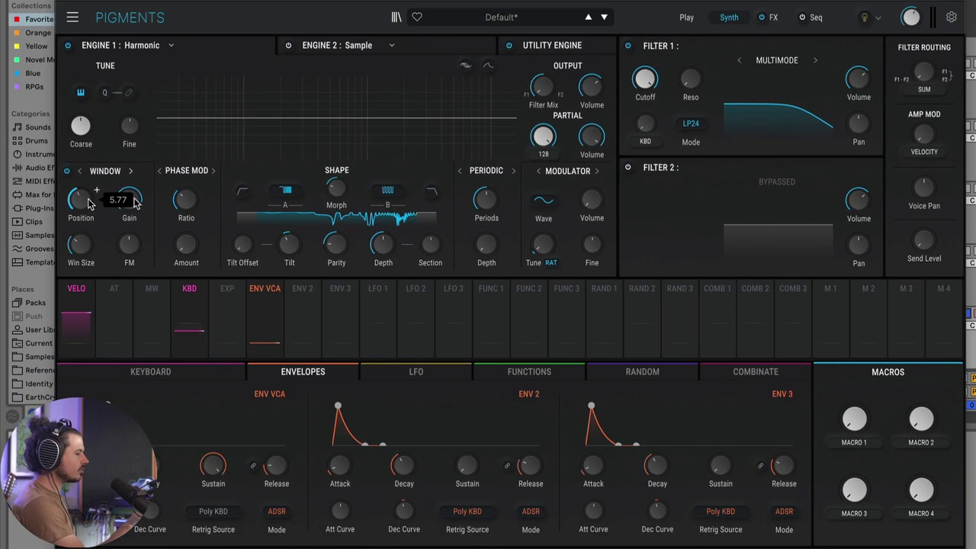
Lower Filter 1's cutoff close to its minimum and assign Function 1 to modulate it.
{"action": "left_click", "coordinate": [523, 373]}
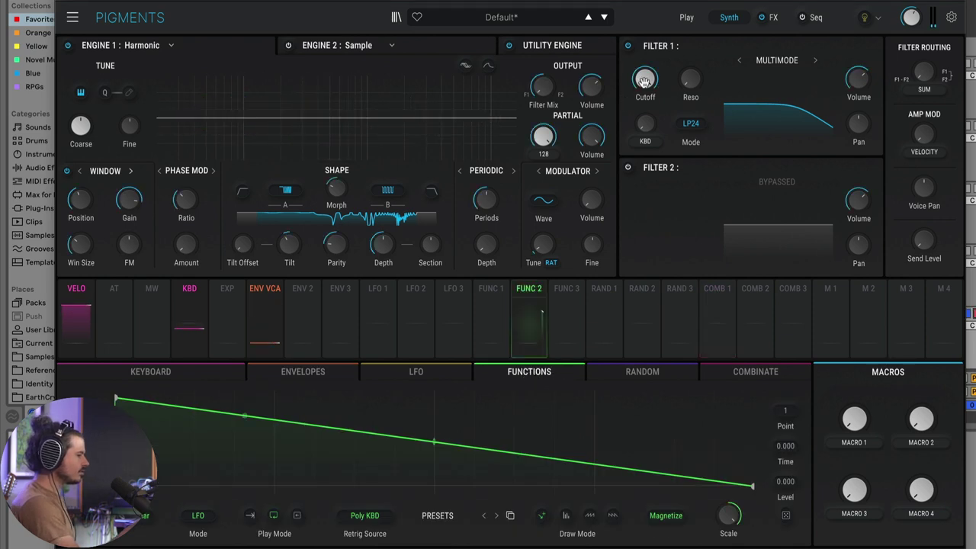
{"action": "mouse_move", "coordinate": [644, 84]}
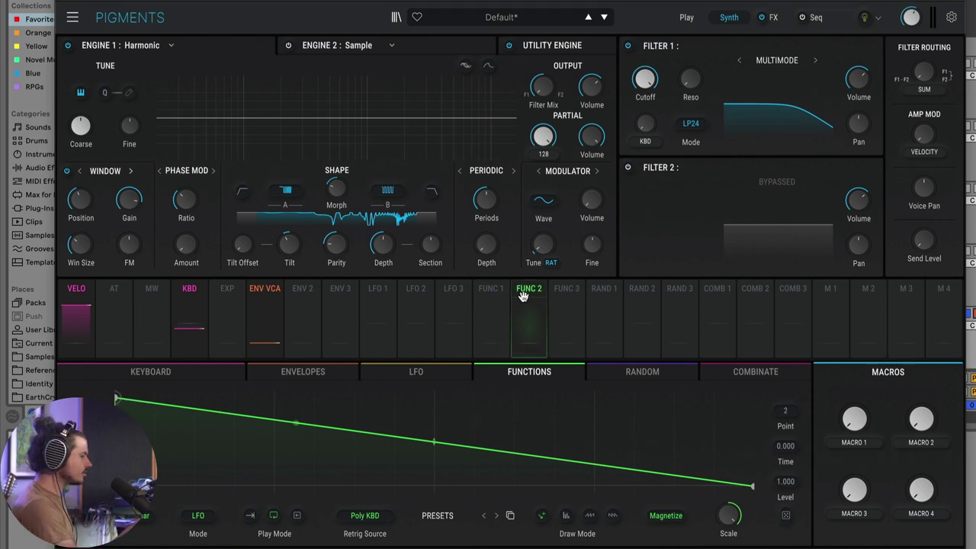
{"action": "mouse_move", "coordinate": [492, 289]}
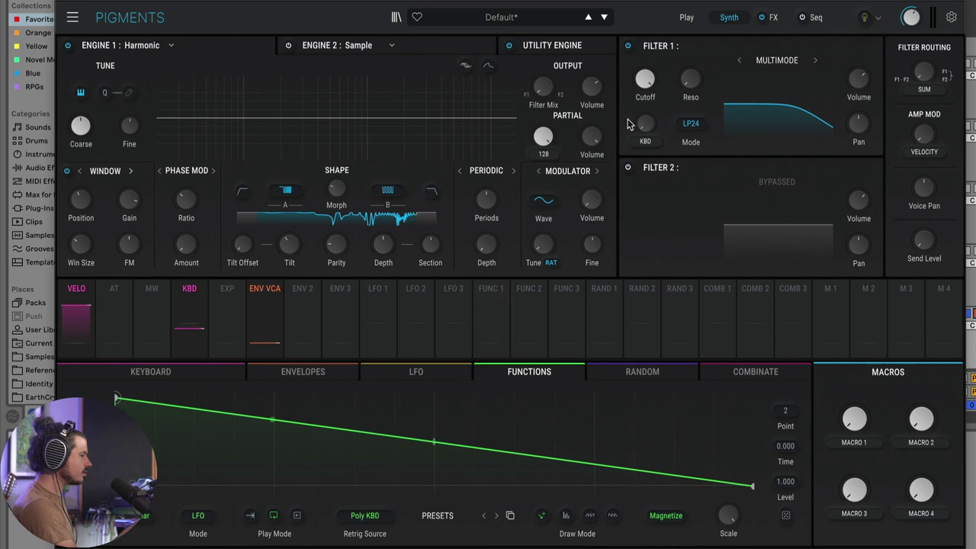
{"action": "left_click_drag", "start_coordinate": [644, 85], "coordinate": [644, 152]}
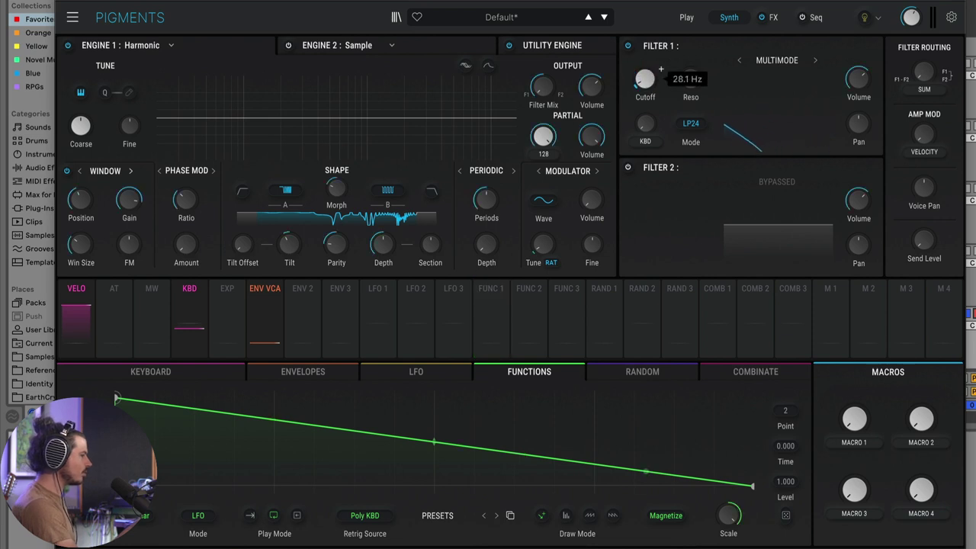
{"action": "left_click", "coordinate": [491, 291]}
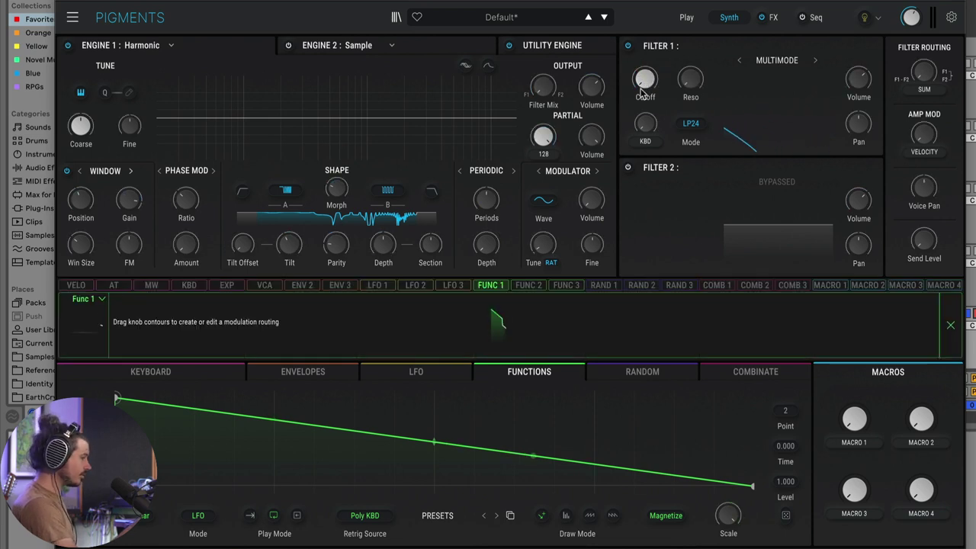
{"action": "left_click_drag", "start_coordinate": [644, 74], "coordinate": [643, 67]}
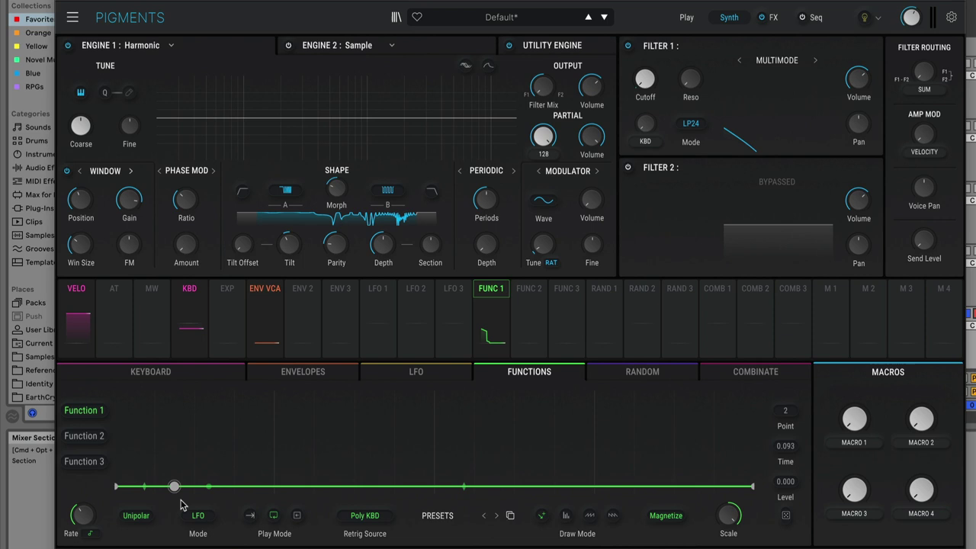
Draw two full-height falling ramps in Function 1, the first peaking at 0.125 and the second ending at 0.375.
{"action": "left_click_drag", "start_coordinate": [176, 502], "coordinate": [195, 397]}
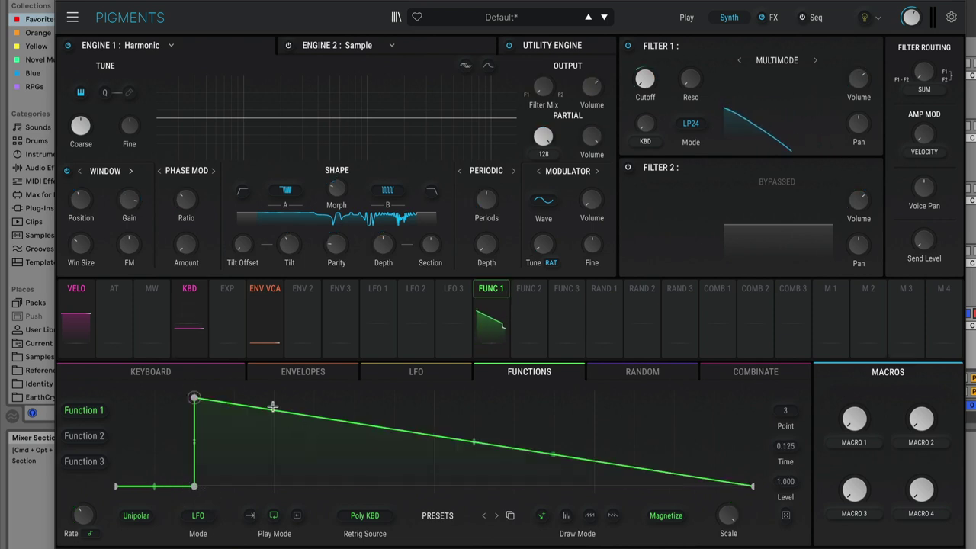
{"action": "mouse_move", "coordinate": [272, 410]}
{"action": "left_mouse_down"}
{"action": "mouse_move", "coordinate": [285, 486]}
{"action": "mouse_move", "coordinate": [274, 493]}
{"action": "mouse_move", "coordinate": [274, 395]}
{"action": "left_mouse_up"}
{"action": "left_click_drag", "start_coordinate": [349, 416], "coordinate": [349, 508]}
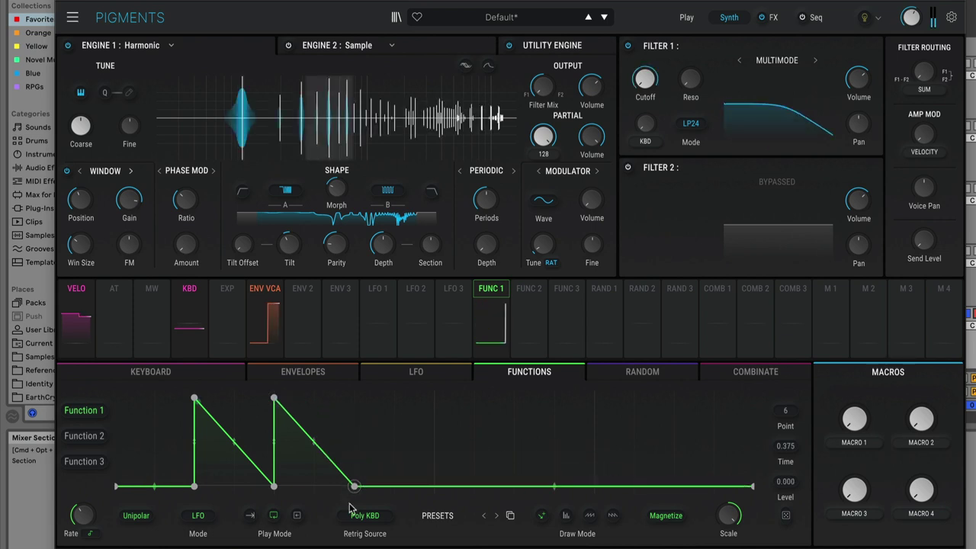
Add three more full-height falling ramps across the second half of Function 1, with the last one peaking at 0.875.
{"action": "left_click", "coordinate": [434, 485]}
{"action": "left_click_drag", "start_coordinate": [436, 485], "coordinate": [424, 388]}
{"action": "left_click_drag", "start_coordinate": [508, 416], "coordinate": [537, 500]}
{"action": "left_click_drag", "start_coordinate": [534, 486], "coordinate": [489, 366]}
{"action": "left_click_drag", "start_coordinate": [567, 418], "coordinate": [594, 486]}
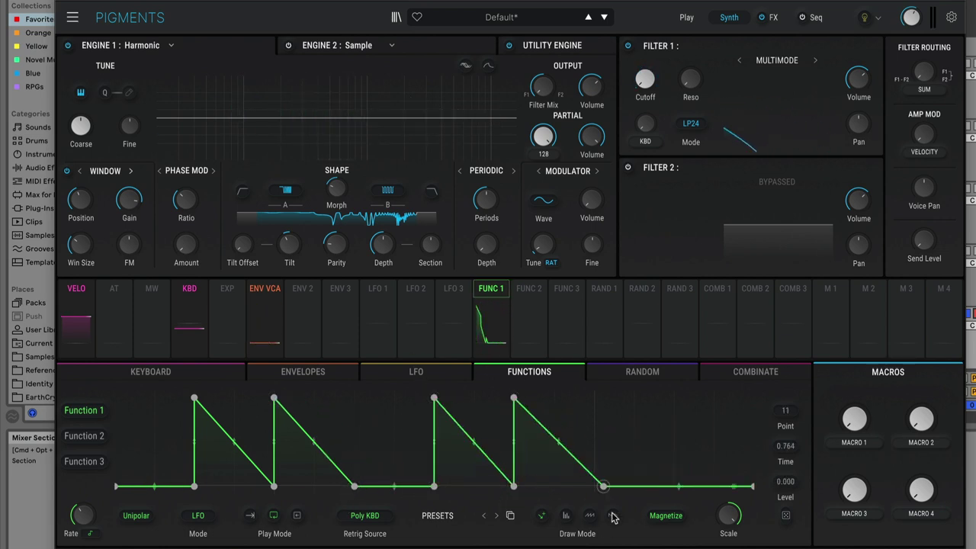
{"action": "left_click", "coordinate": [666, 486]}
{"action": "mouse_move", "coordinate": [672, 486]}
{"action": "left_mouse_down"}
{"action": "mouse_move", "coordinate": [674, 397]}
{"action": "mouse_move", "coordinate": [675, 480]}
{"action": "left_mouse_up"}
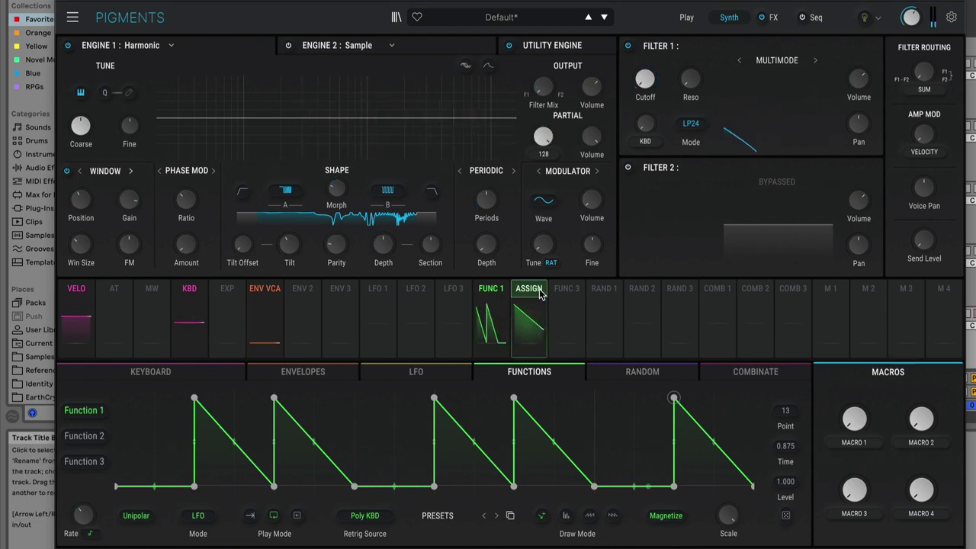
Draw a stepped pattern across the whole of Function 2 and randomize its points.
{"action": "left_click", "coordinate": [84, 437]}
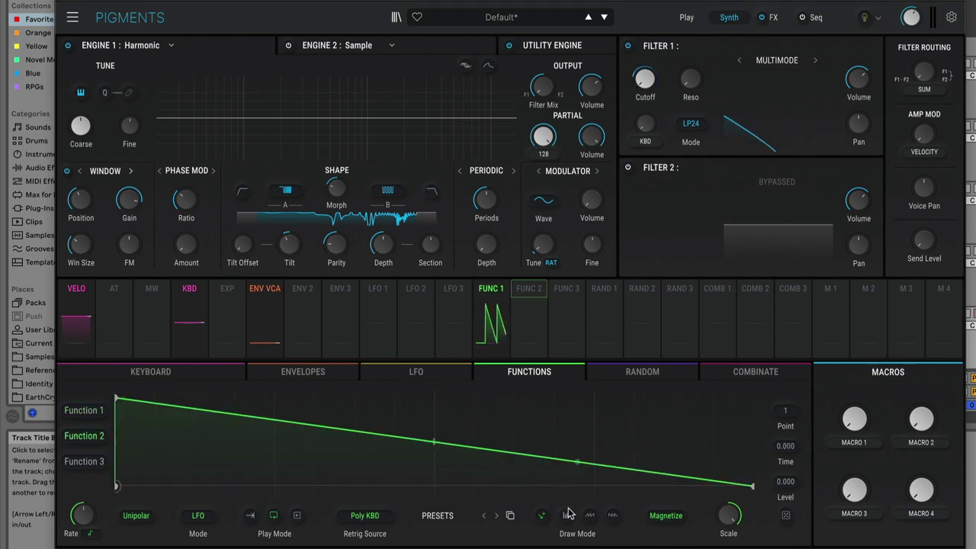
{"action": "mouse_move", "coordinate": [159, 463]}
{"action": "left_mouse_down"}
{"action": "mouse_move", "coordinate": [275, 411]}
{"action": "mouse_move", "coordinate": [407, 453]}
{"action": "mouse_move", "coordinate": [446, 418]}
{"action": "mouse_move", "coordinate": [559, 484]}
{"action": "mouse_move", "coordinate": [651, 417]}
{"action": "mouse_move", "coordinate": [686, 462]}
{"action": "mouse_move", "coordinate": [738, 408]}
{"action": "mouse_move", "coordinate": [751, 430]}
{"action": "left_mouse_up"}
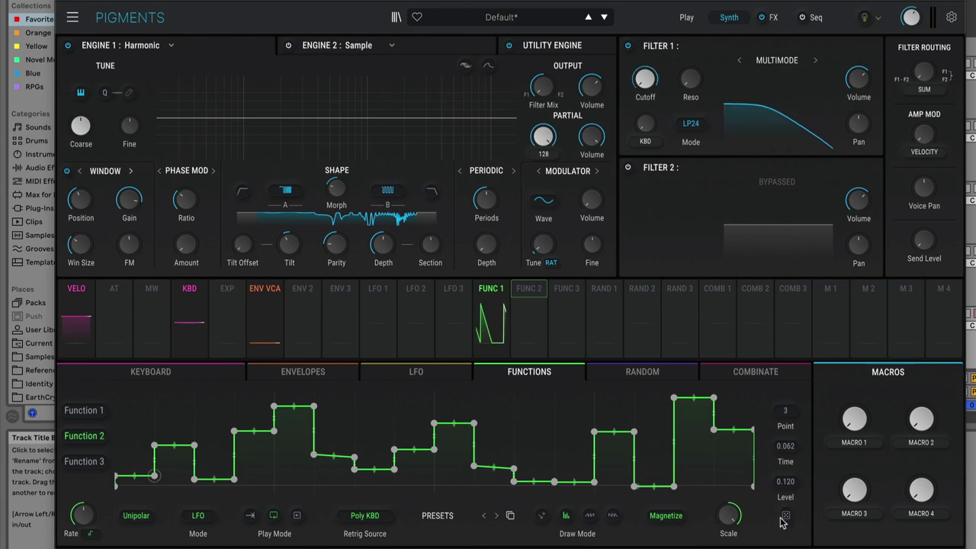
{"action": "mouse_move", "coordinate": [786, 519]}
{"action": "left_mouse_down"}
{"action": "mouse_move", "coordinate": [785, 494]}
{"action": "mouse_move", "coordinate": [785, 505]}
{"action": "left_mouse_up"}
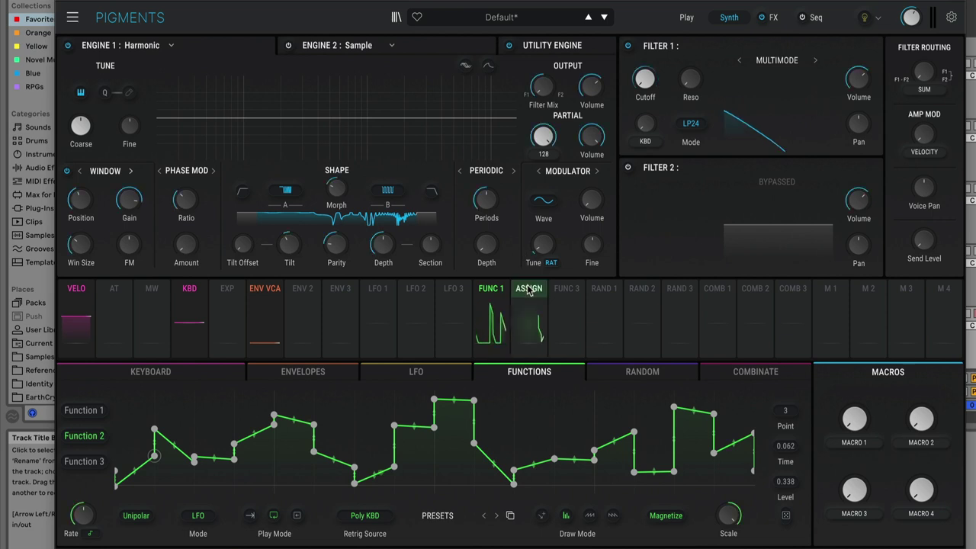
Assign Function 2 to modulate Engine 1's spectrum Morph by 1.00.
{"action": "left_click", "coordinate": [526, 290]}
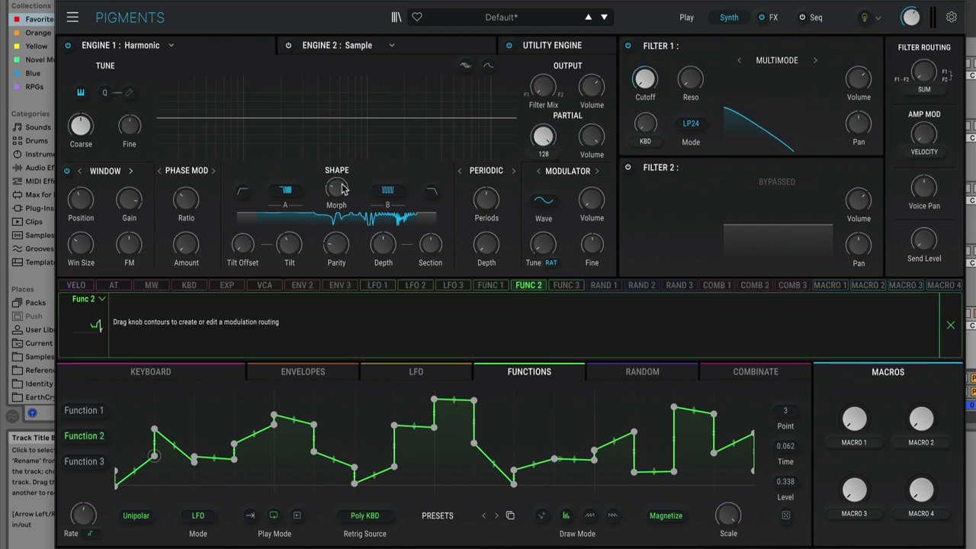
{"action": "mouse_move", "coordinate": [336, 189]}
{"action": "left_click_drag", "start_coordinate": [337, 183], "coordinate": [336, 152]}
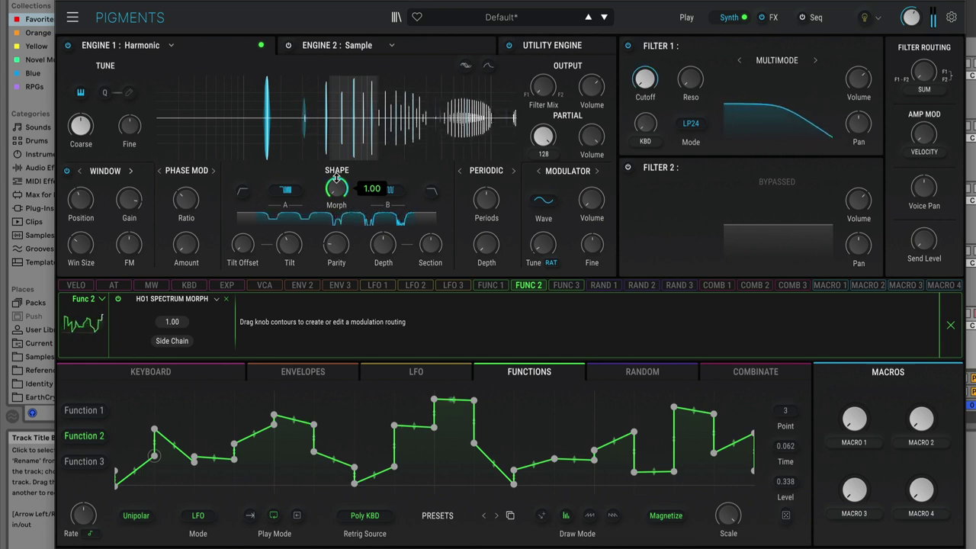
{"action": "mouse_move", "coordinate": [689, 65]}
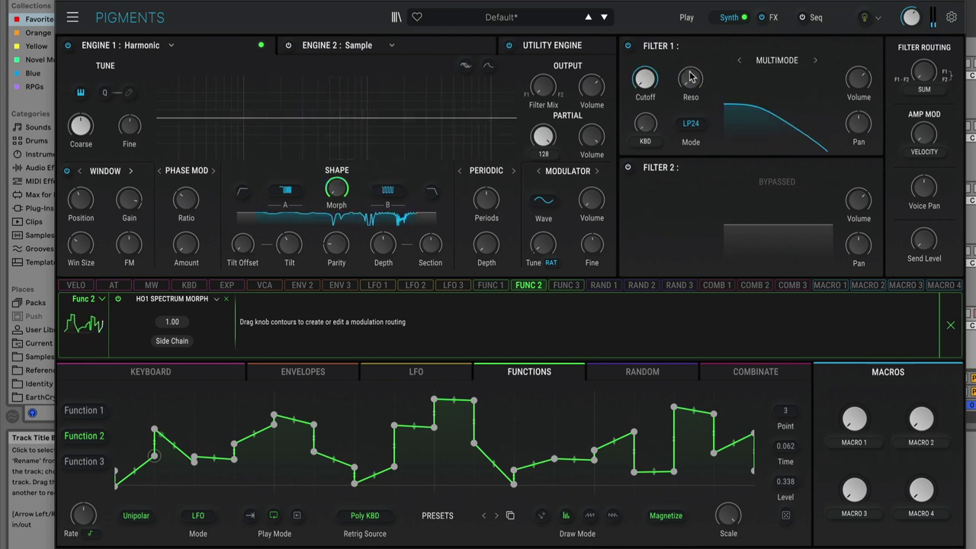
{"action": "left_click_drag", "start_coordinate": [689, 66], "coordinate": [689, 65]}
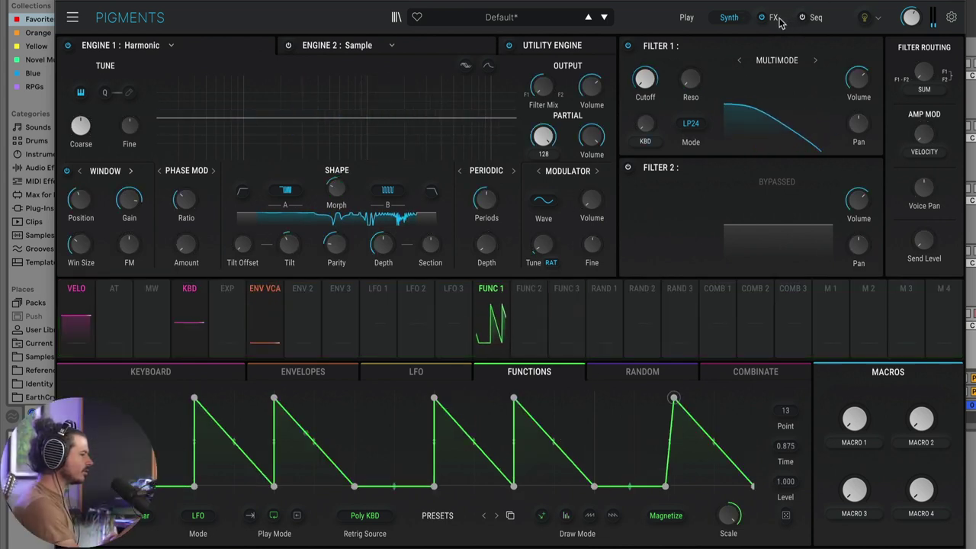
Replace the Delay in FX A with Shimmer and raise its Dry/Wet to 75 %.
{"action": "left_click", "coordinate": [772, 18]}
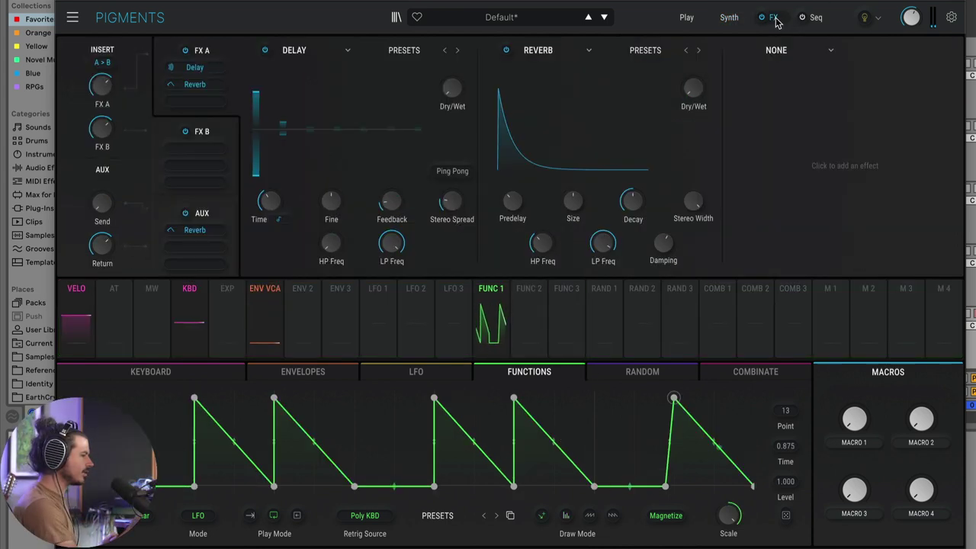
{"action": "left_click", "coordinate": [303, 51]}
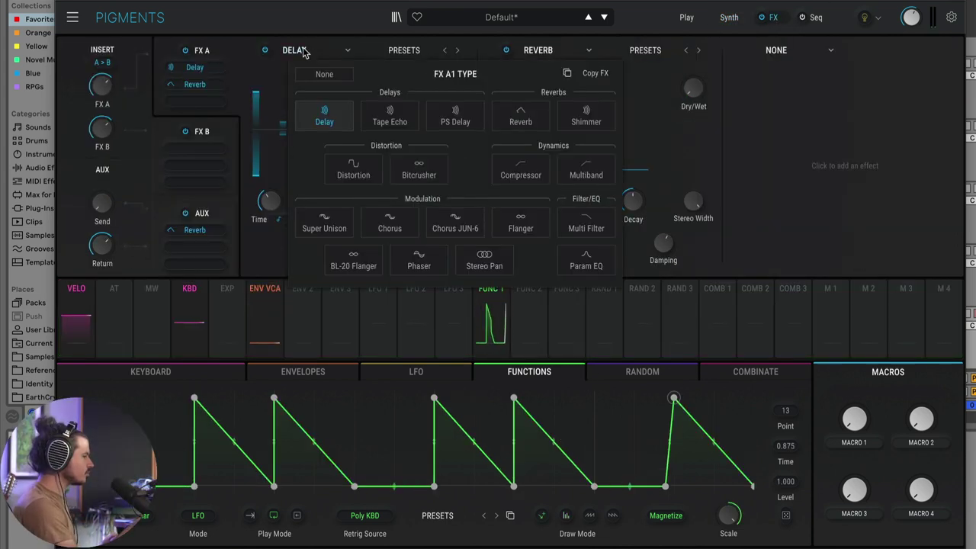
{"action": "left_click", "coordinate": [584, 116]}
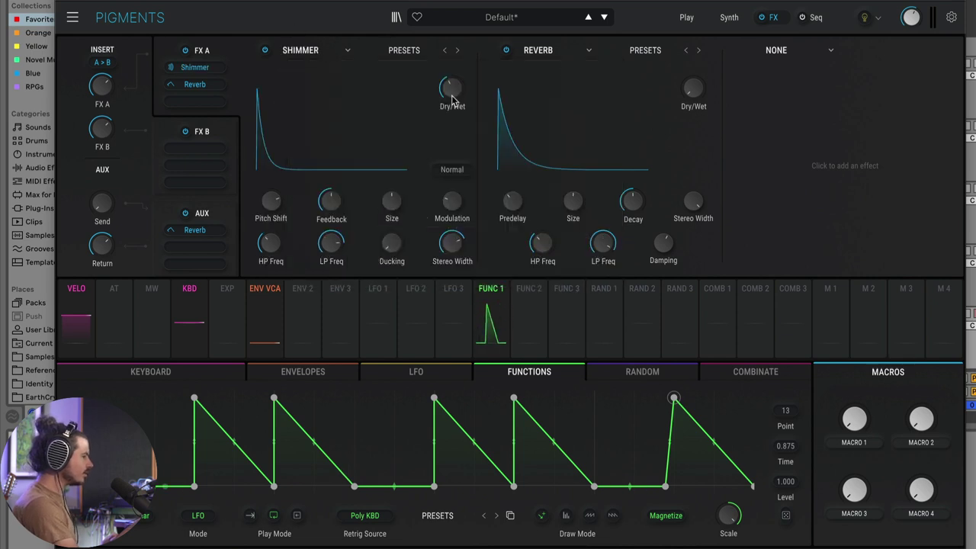
{"action": "left_click_drag", "start_coordinate": [452, 99], "coordinate": [454, 92]}
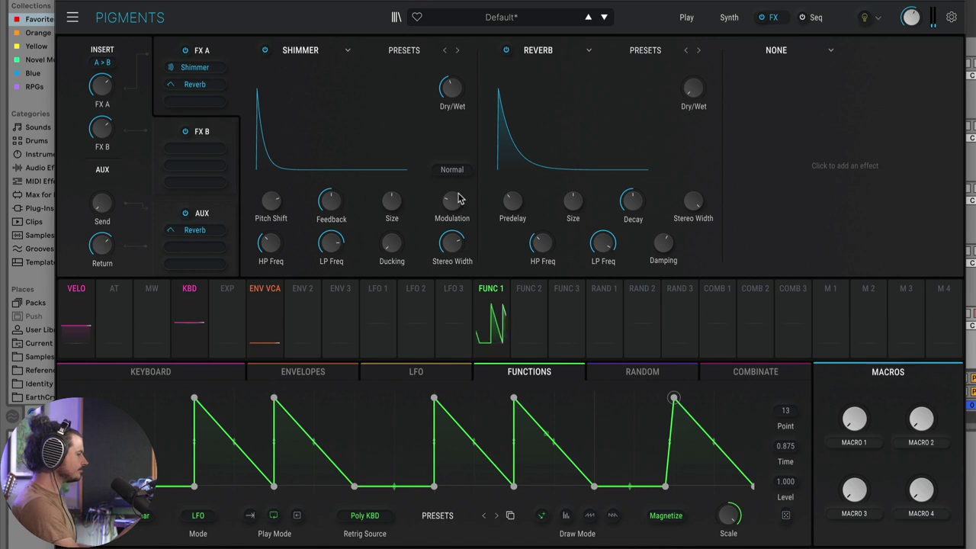
{"action": "left_click_drag", "start_coordinate": [453, 98], "coordinate": [468, 79]}
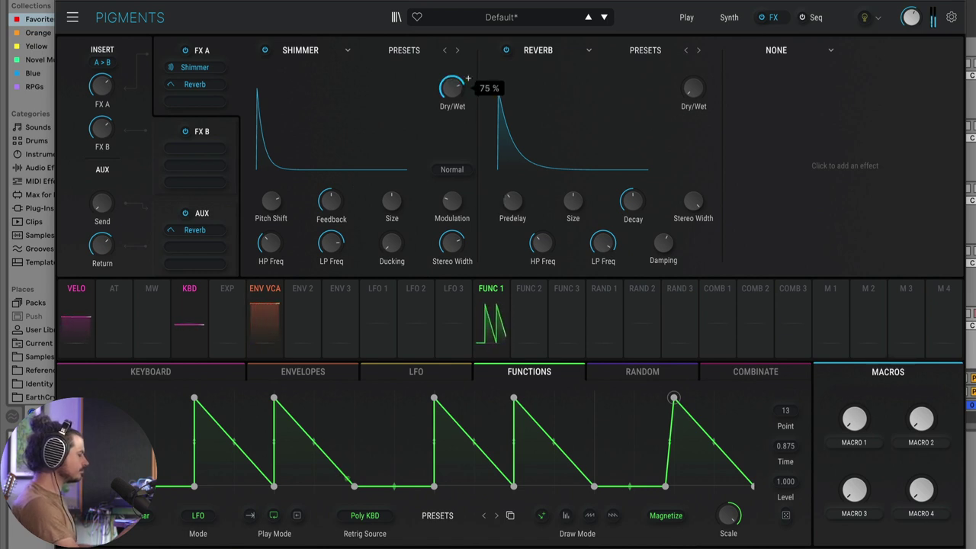
Replace the FX A Reverb with a Multi Filter, lower its cutoff and modulate that cutoff with Function 1 by 0.83.
{"action": "left_click", "coordinate": [543, 50]}
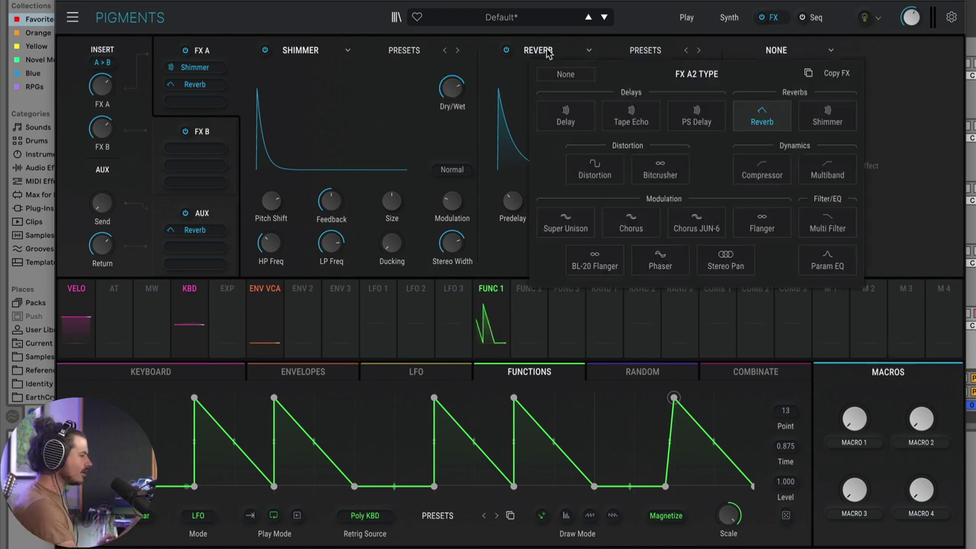
{"action": "left_click", "coordinate": [833, 228]}
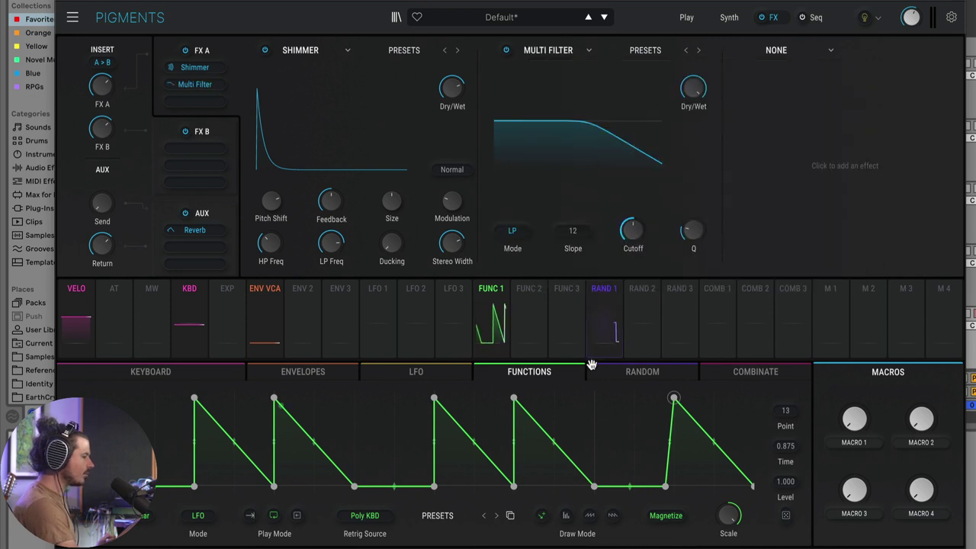
{"action": "left_click", "coordinate": [493, 293]}
{"action": "left_click_drag", "start_coordinate": [633, 220], "coordinate": [633, 177]}
{"action": "left_click_drag", "start_coordinate": [632, 229], "coordinate": [633, 267]}
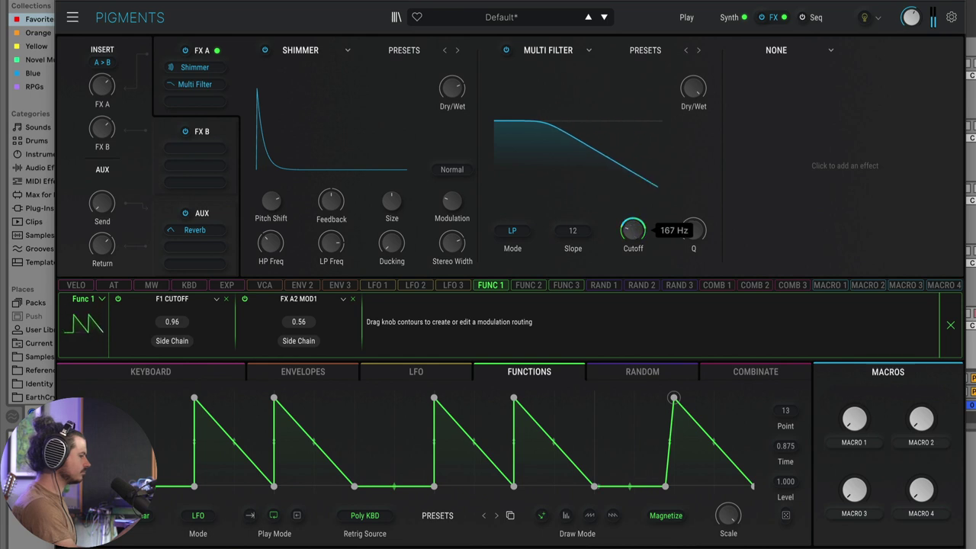
{"action": "left_click_drag", "start_coordinate": [632, 226], "coordinate": [631, 216]}
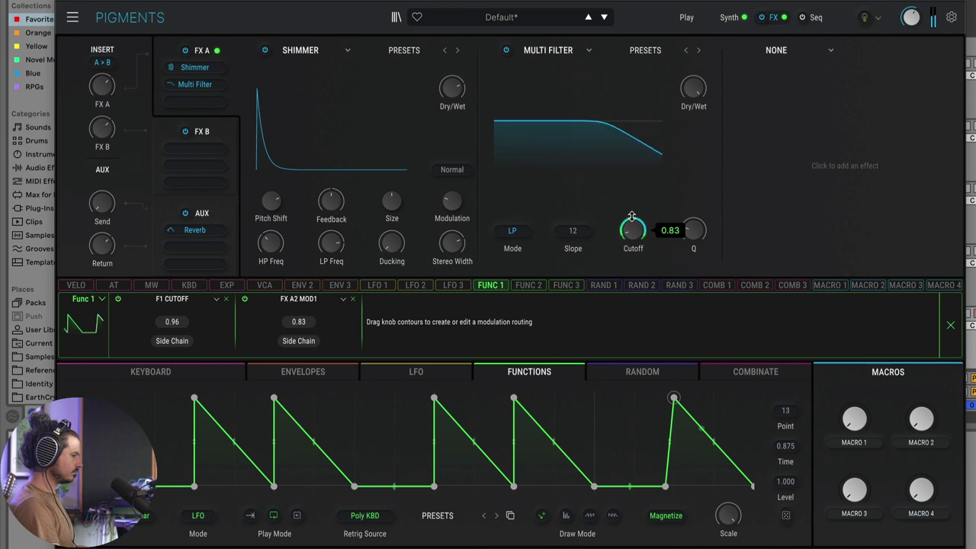
Add Multiband in the third FX A slot, with Out Low at -3.14 dB and the low crossover at 242.741 Hz.
{"action": "left_click", "coordinate": [785, 53]}
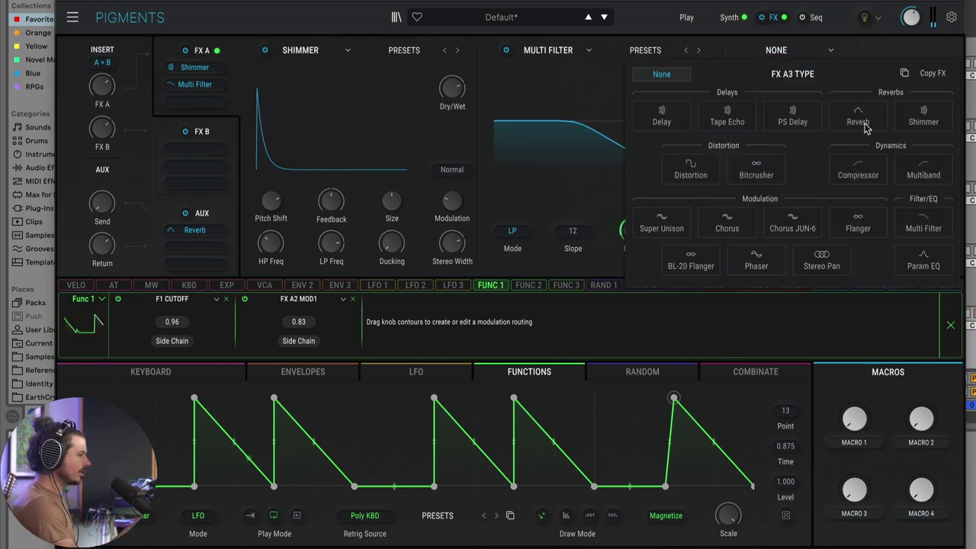
{"action": "left_click", "coordinate": [919, 168]}
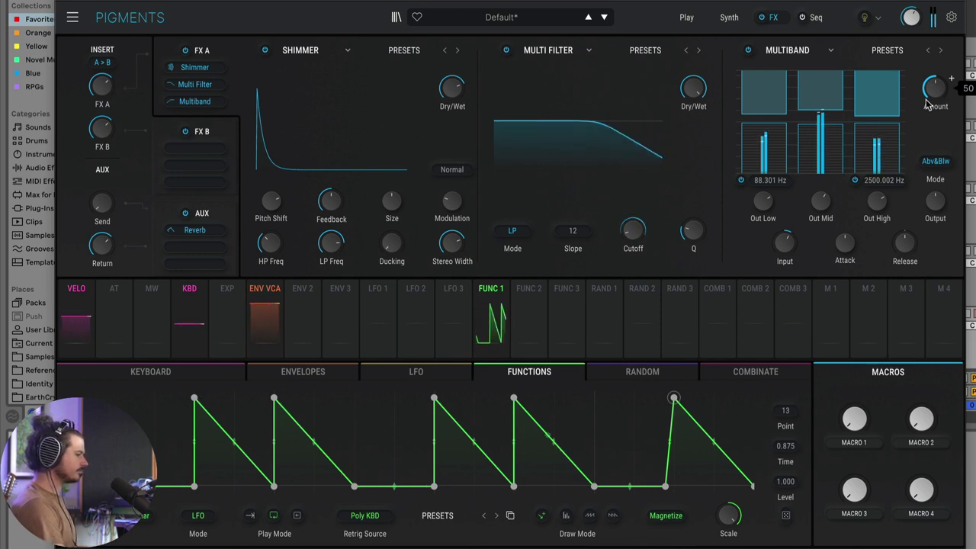
{"action": "left_click_drag", "start_coordinate": [764, 201], "coordinate": [759, 227]}
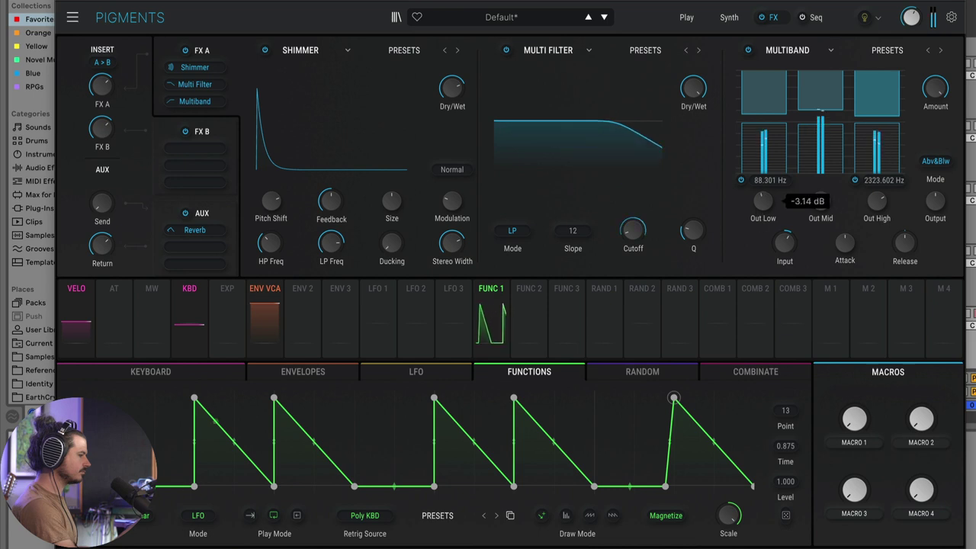
{"action": "left_click_drag", "start_coordinate": [766, 181], "coordinate": [766, 159]}
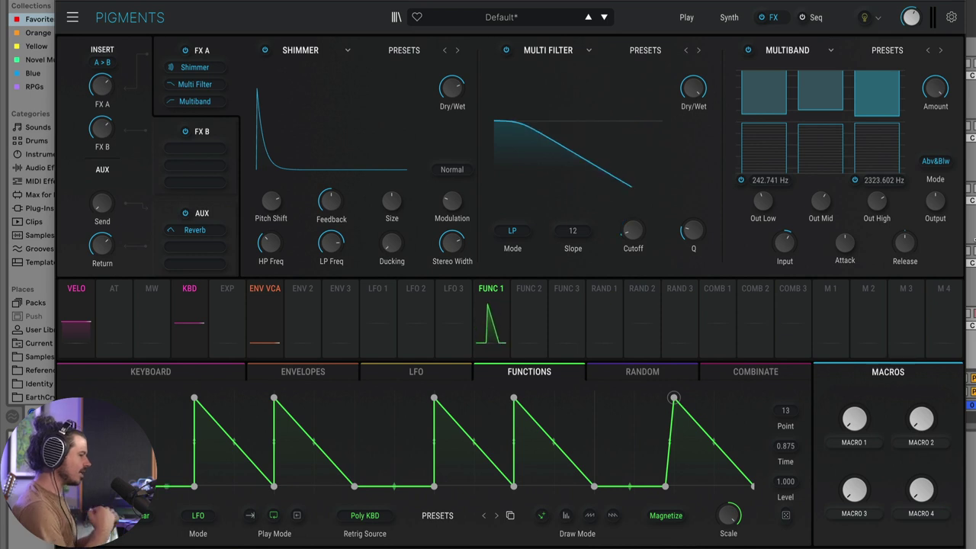
Remove Function 1's modulation routings from the Multi Filter cutoff and the Filter 1 cutoff.
{"action": "mouse_move", "coordinate": [498, 293]}
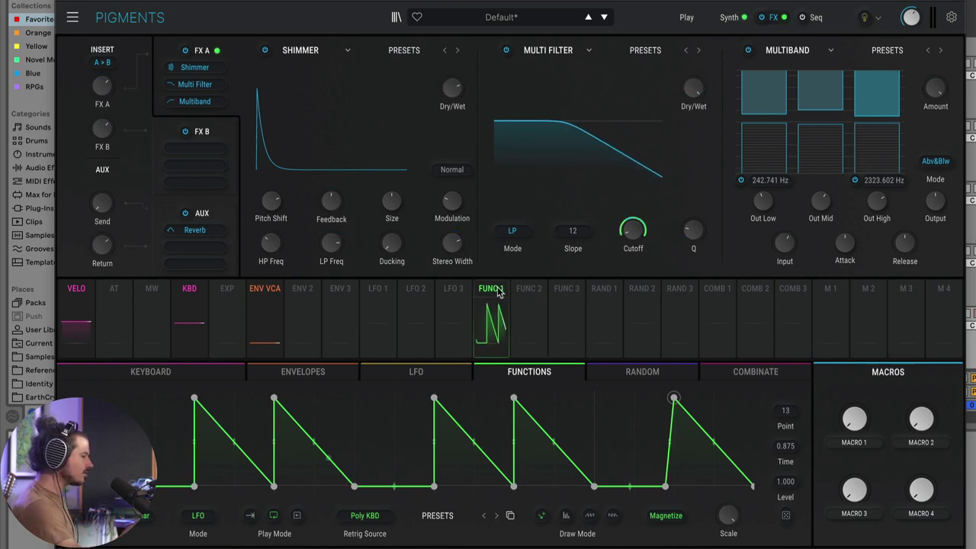
{"action": "left_click", "coordinate": [495, 288]}
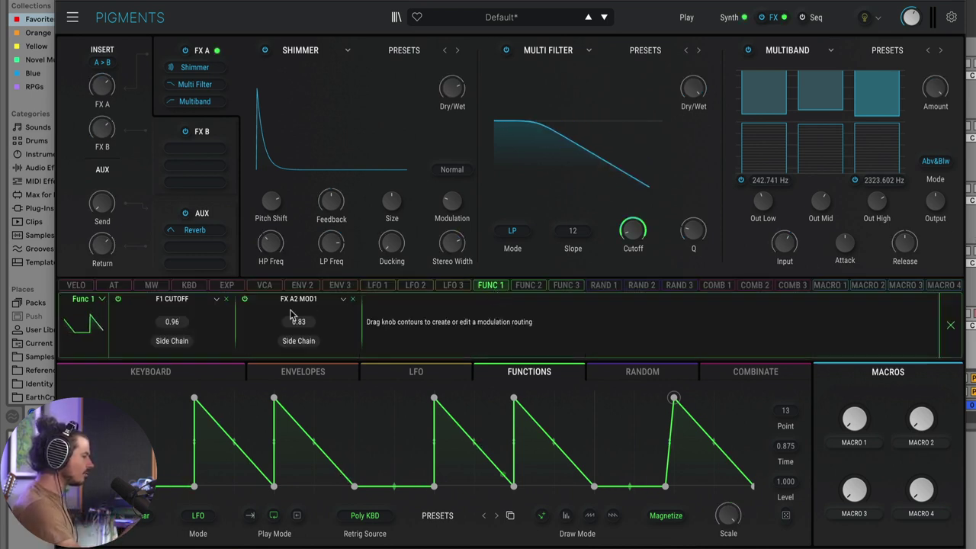
{"action": "left_click", "coordinate": [350, 300]}
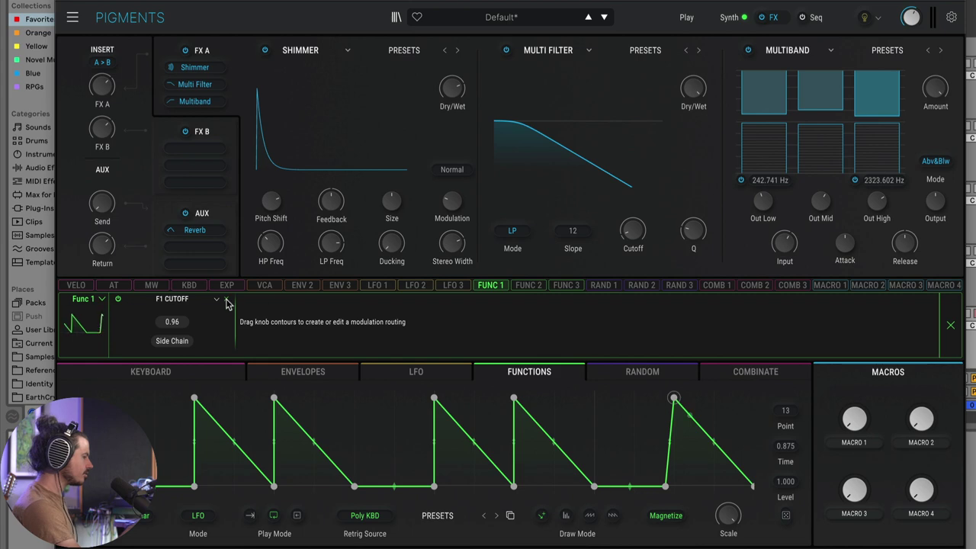
{"action": "left_click", "coordinate": [226, 300]}
Set Combinate 1 to the Lag type with Func 1 as its source.
{"action": "left_click", "coordinate": [740, 373]}
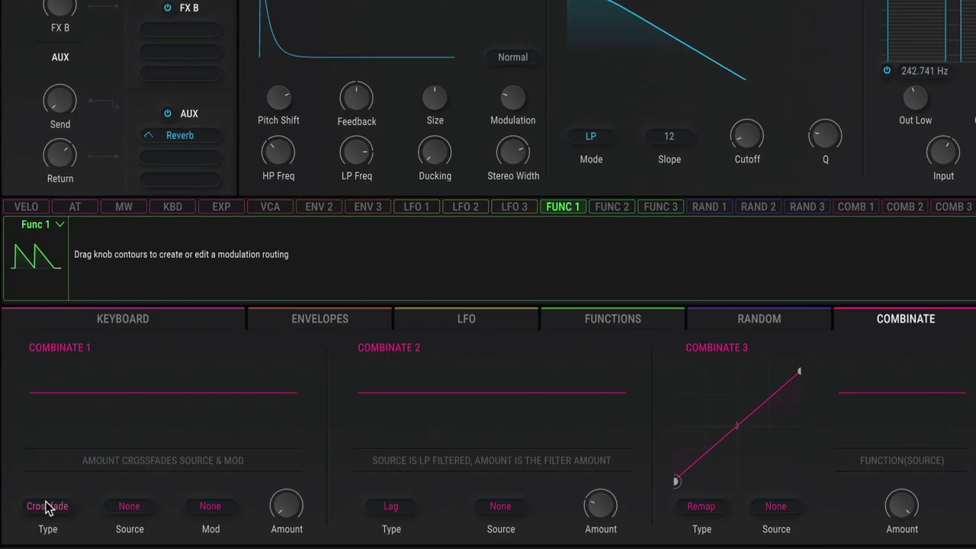
{"action": "left_click", "coordinate": [48, 506]}
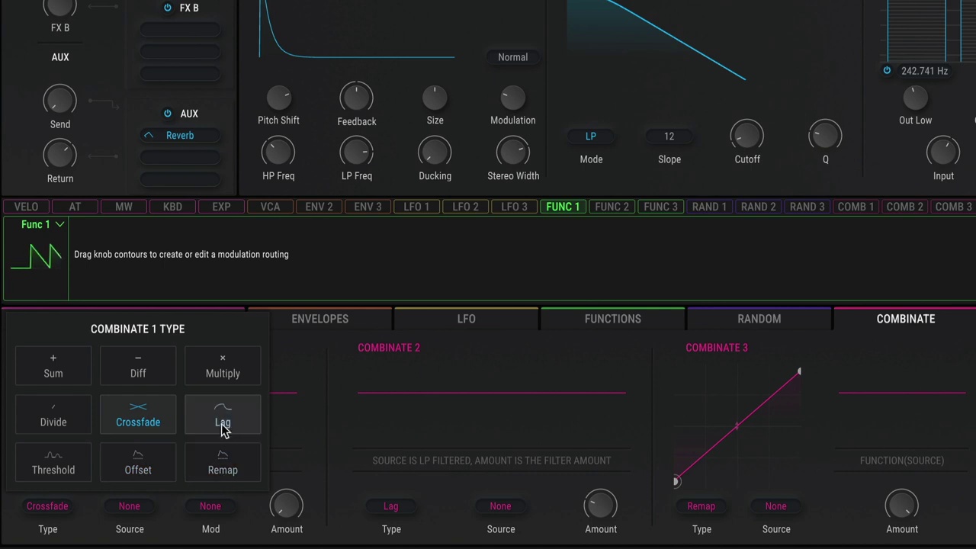
{"action": "left_click", "coordinate": [223, 424]}
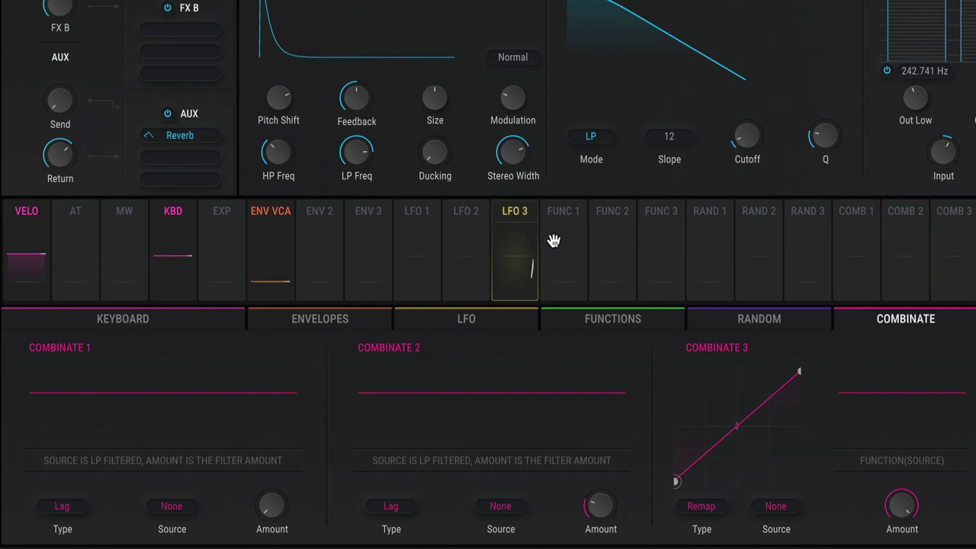
{"action": "left_click", "coordinate": [180, 506]}
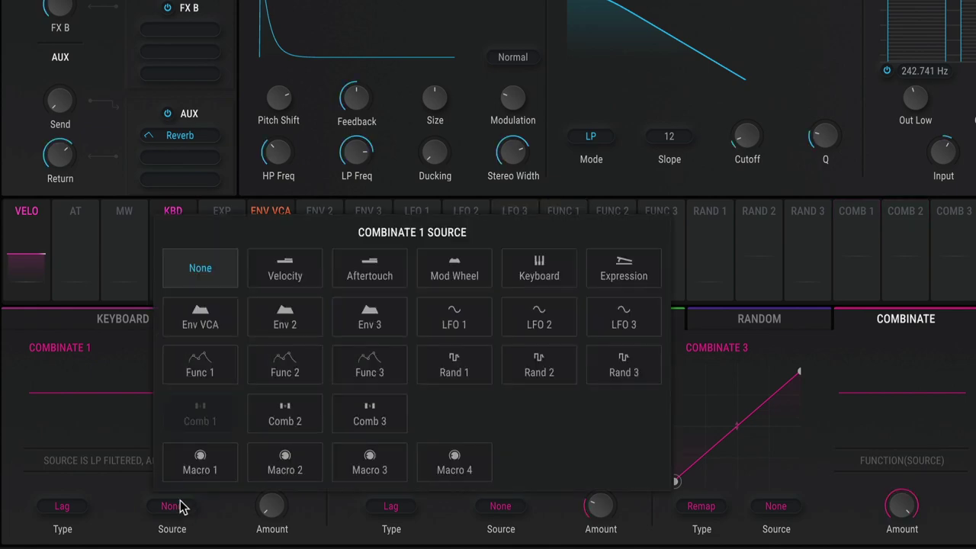
{"action": "left_click", "coordinate": [214, 377]}
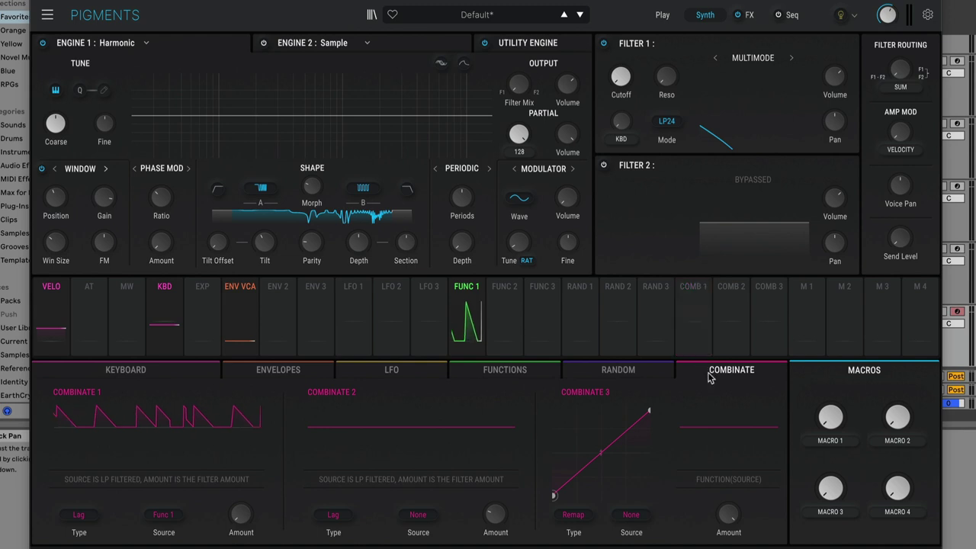
Route Combinate 1 to the Filter 1 cutoff and the FX A Multi Filter cutoff, each with a modulation amount of 1.00.
{"action": "left_click", "coordinate": [689, 295]}
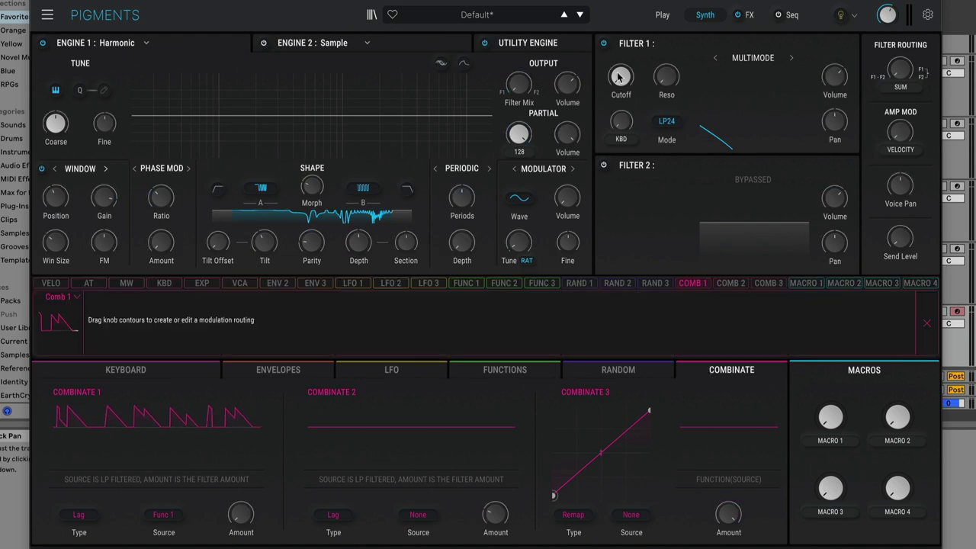
{"action": "left_click_drag", "start_coordinate": [619, 77], "coordinate": [617, 68]}
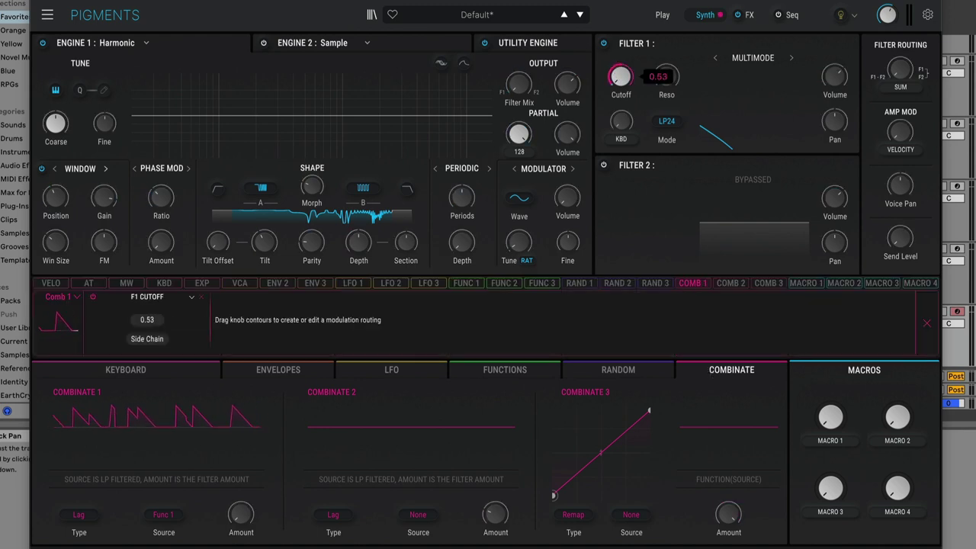
{"action": "left_click", "coordinate": [747, 15]}
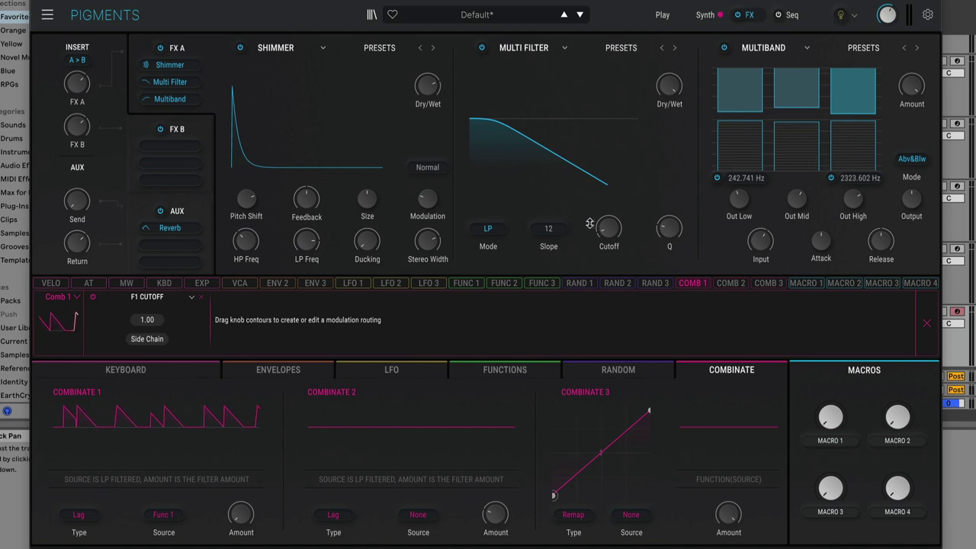
{"action": "left_click_drag", "start_coordinate": [608, 225], "coordinate": [608, 216]}
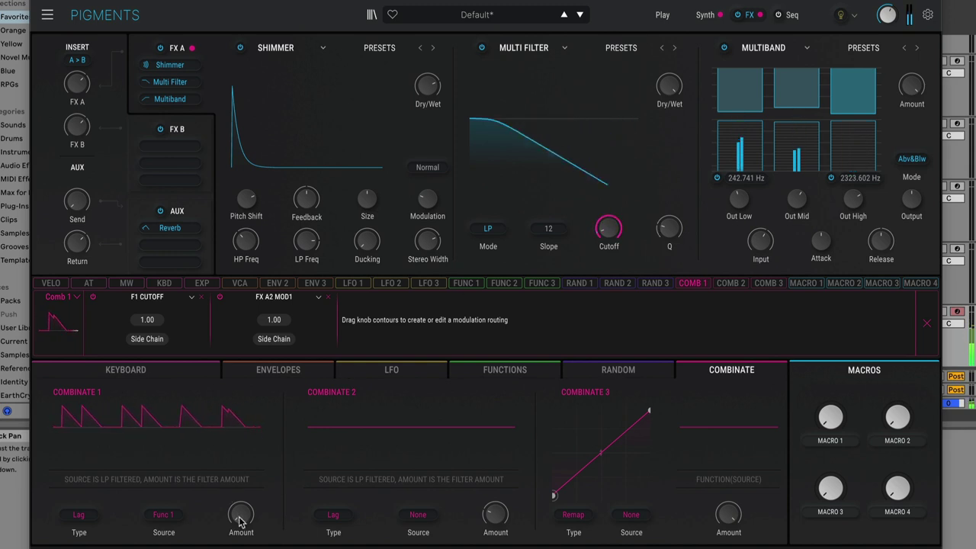
Raise Combinate 1's Lag amount slightly to round off the sharp peaks of the cutoff modulation.
{"action": "mouse_move", "coordinate": [238, 521]}
{"action": "left_mouse_down"}
{"action": "mouse_move", "coordinate": [239, 507]}
{"action": "mouse_move", "coordinate": [241, 520]}
{"action": "left_mouse_up"}
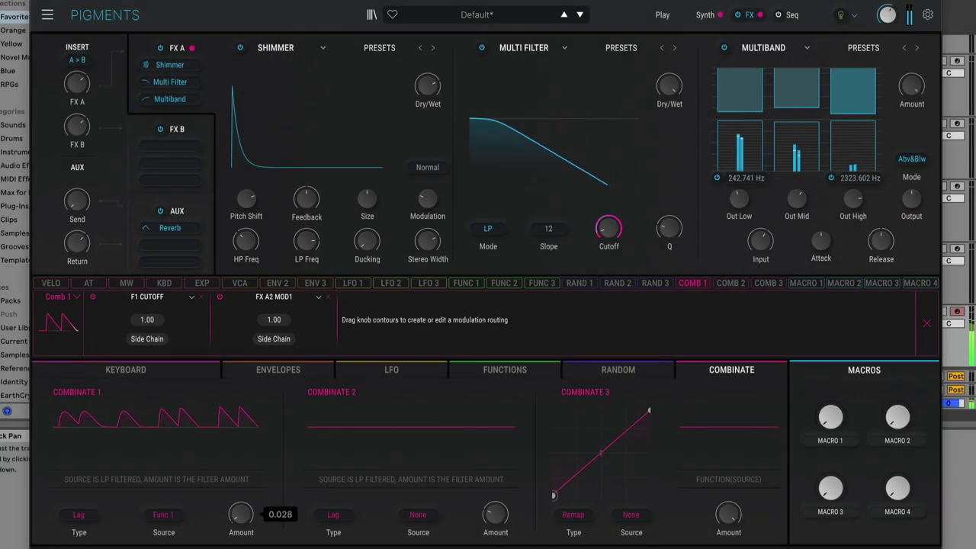
{"action": "left_click_drag", "start_coordinate": [240, 514], "coordinate": [241, 511]}
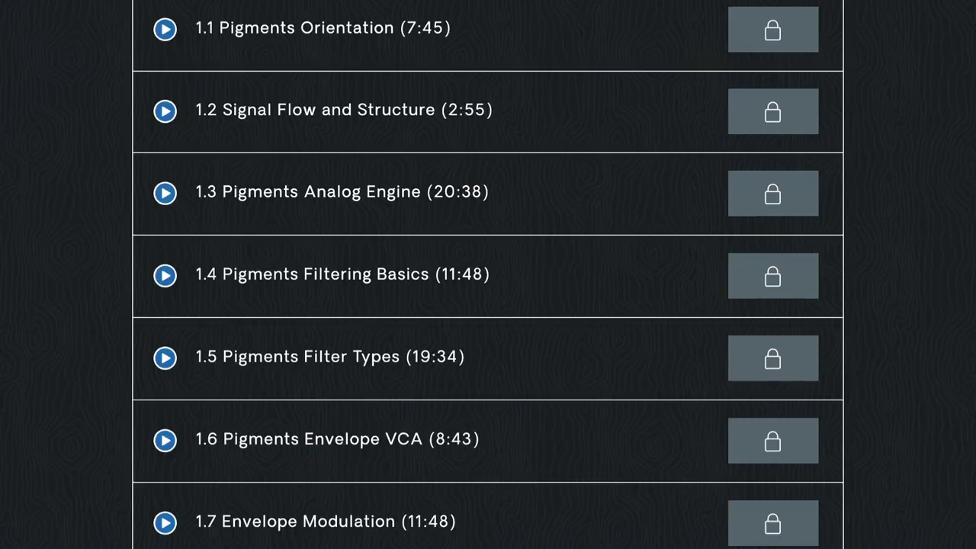
{"action": "scroll", "coordinate": [488, 275], "scroll_direction": "down", "scroll_amount": 7}
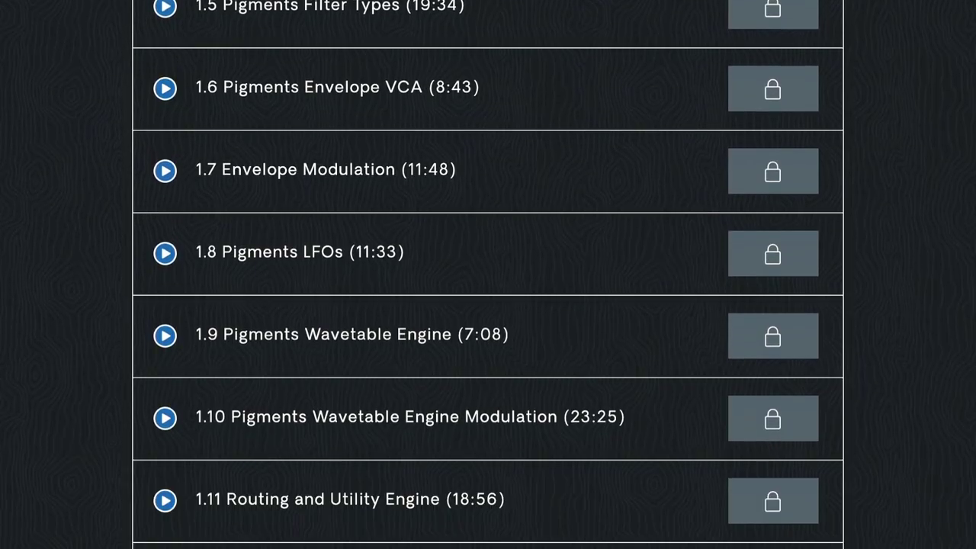
{"action": "scroll", "coordinate": [488, 275], "scroll_direction": "down", "scroll_amount": 7}
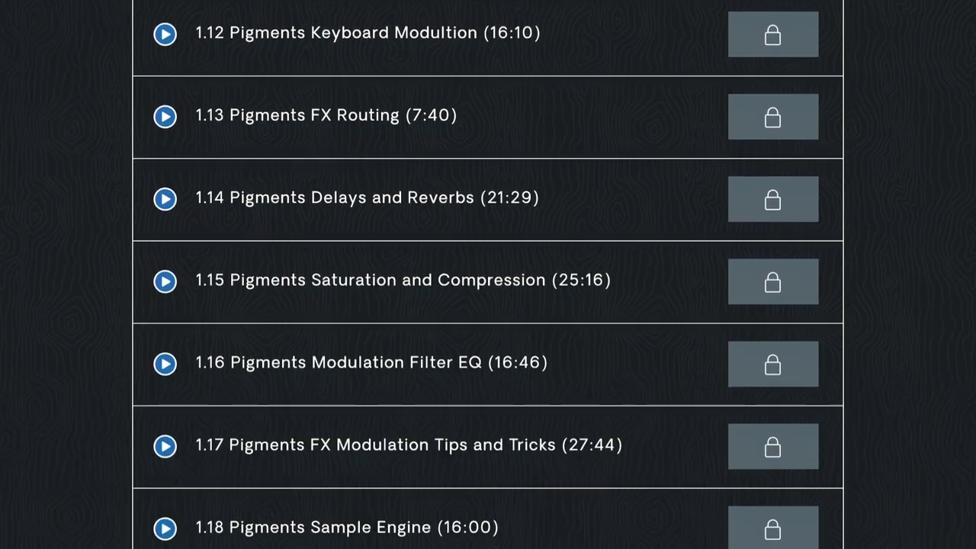
{"action": "scroll", "coordinate": [488, 274], "scroll_direction": "down", "scroll_amount": 5}
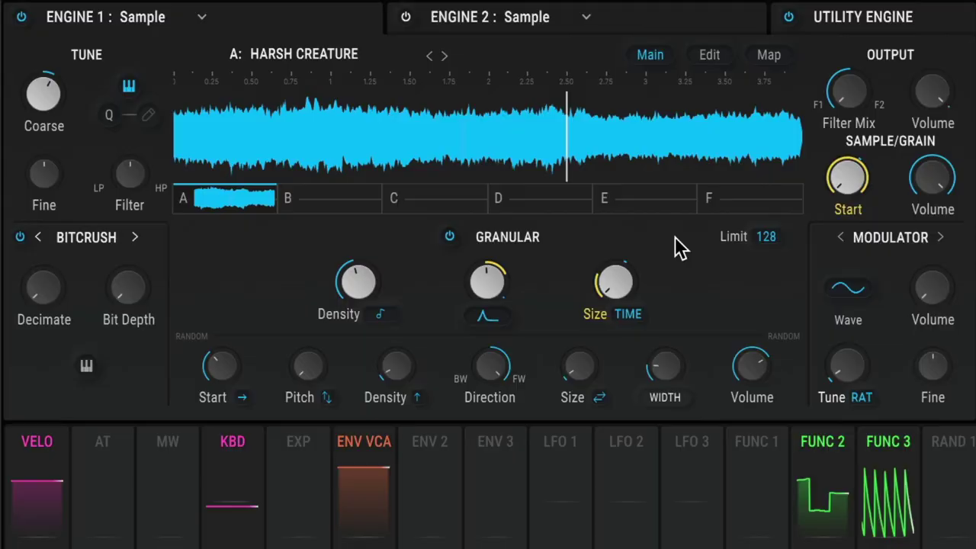
{"action": "left_click_drag", "start_coordinate": [615, 282], "coordinate": [615, 248]}
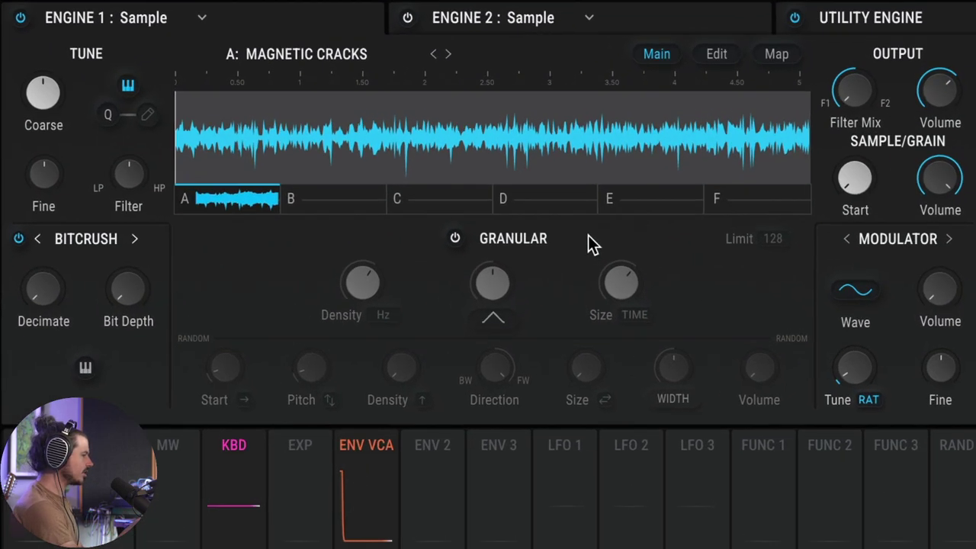
Enable Granular for the Magnetic Cracks sample, try a grain density of 3.18 Hz and raise the density again.
{"action": "left_click", "coordinate": [455, 239]}
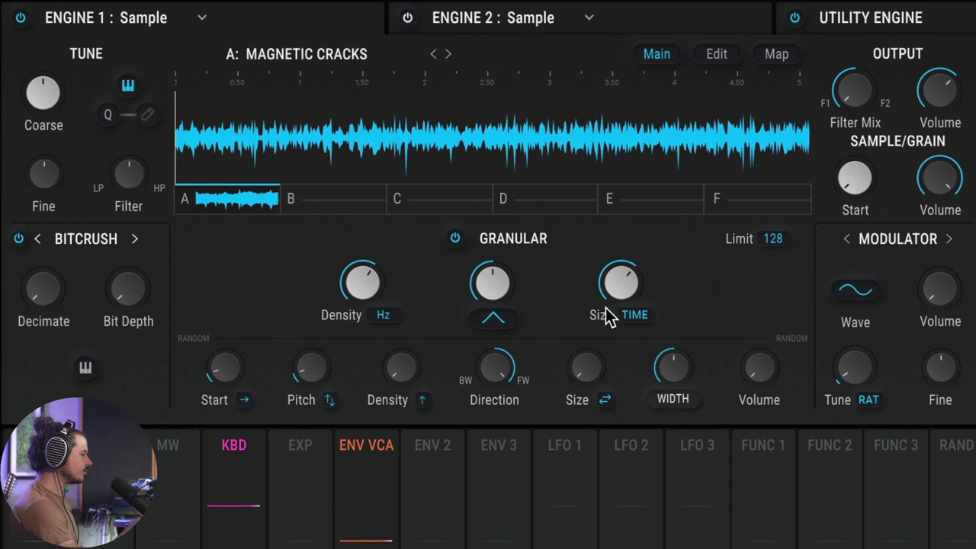
{"action": "mouse_move", "coordinate": [608, 316]}
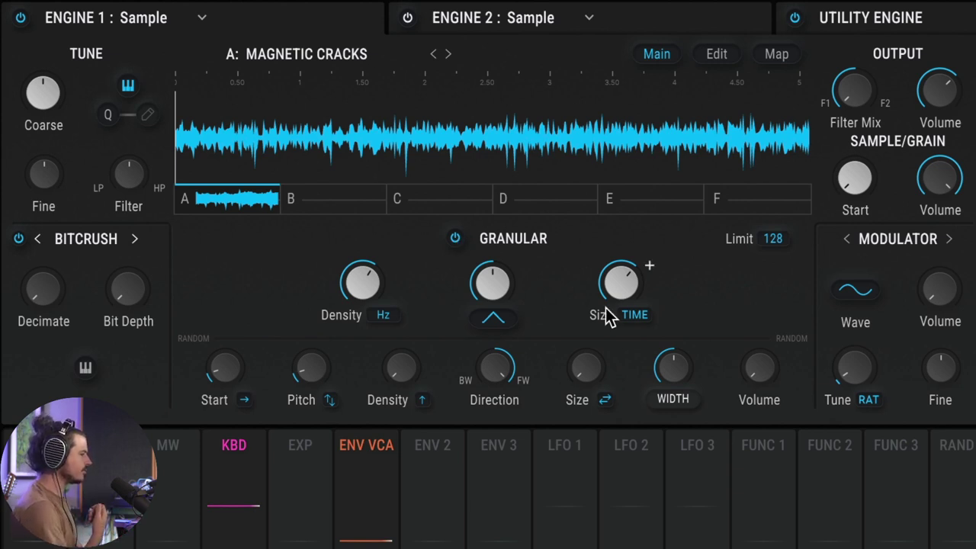
{"action": "left_click_drag", "start_coordinate": [361, 292], "coordinate": [363, 331]}
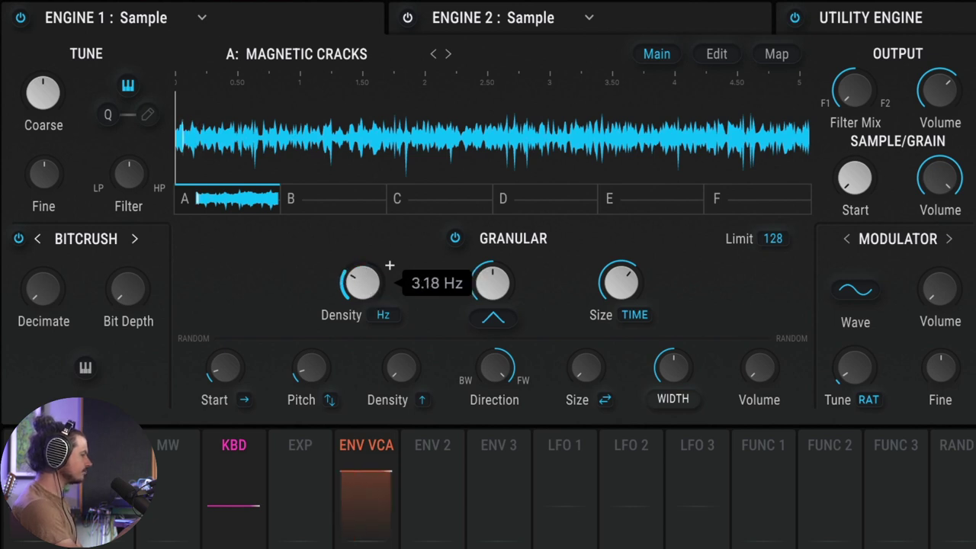
{"action": "left_click_drag", "start_coordinate": [389, 265], "coordinate": [363, 283]}
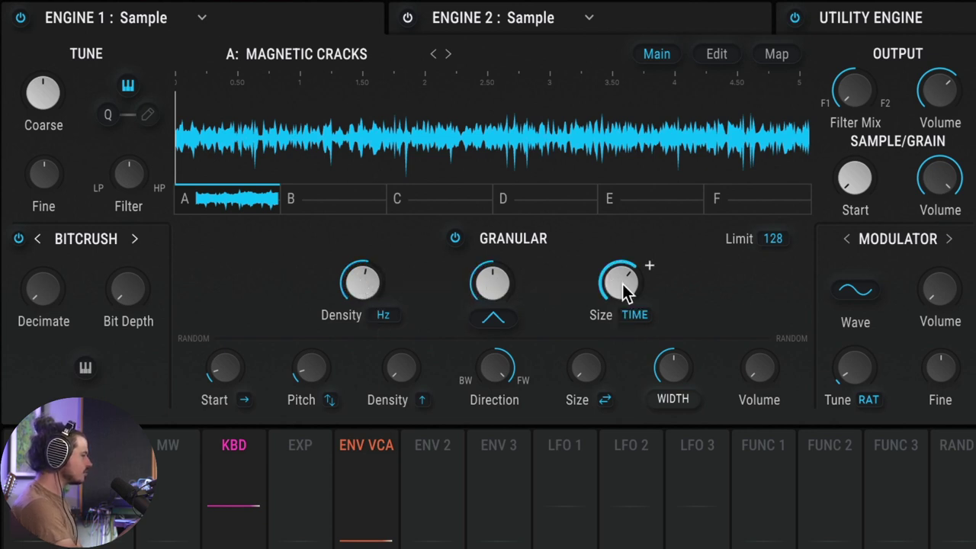
Set the grain density type to Straight only and the density to 1/4.
{"action": "left_click", "coordinate": [383, 316]}
{"action": "left_click", "coordinate": [332, 412]}
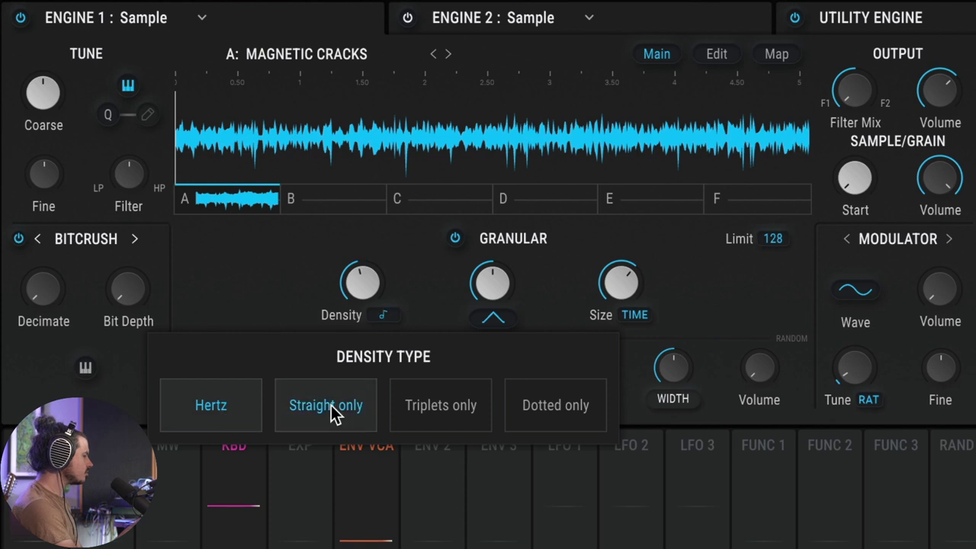
{"action": "mouse_move", "coordinate": [389, 265]}
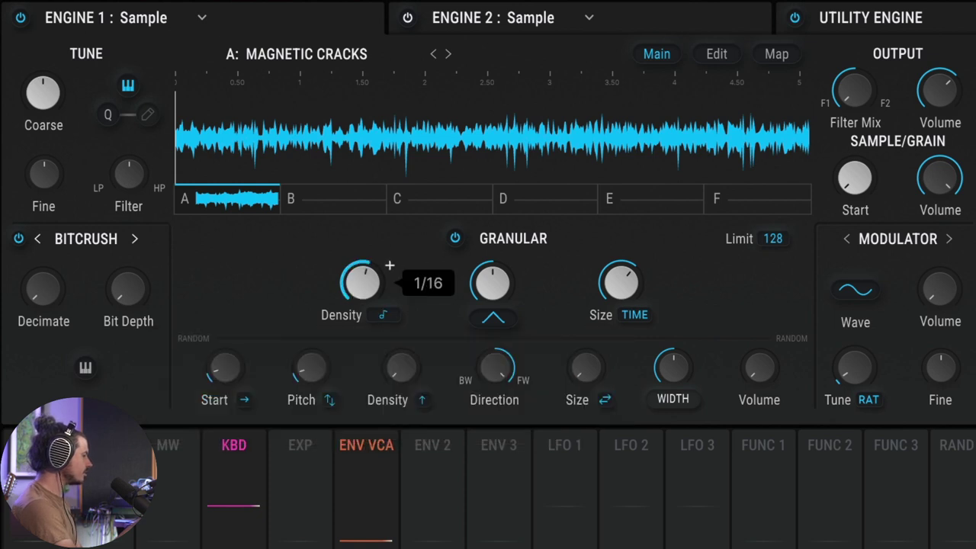
{"action": "left_click_drag", "start_coordinate": [362, 283], "coordinate": [362, 297]}
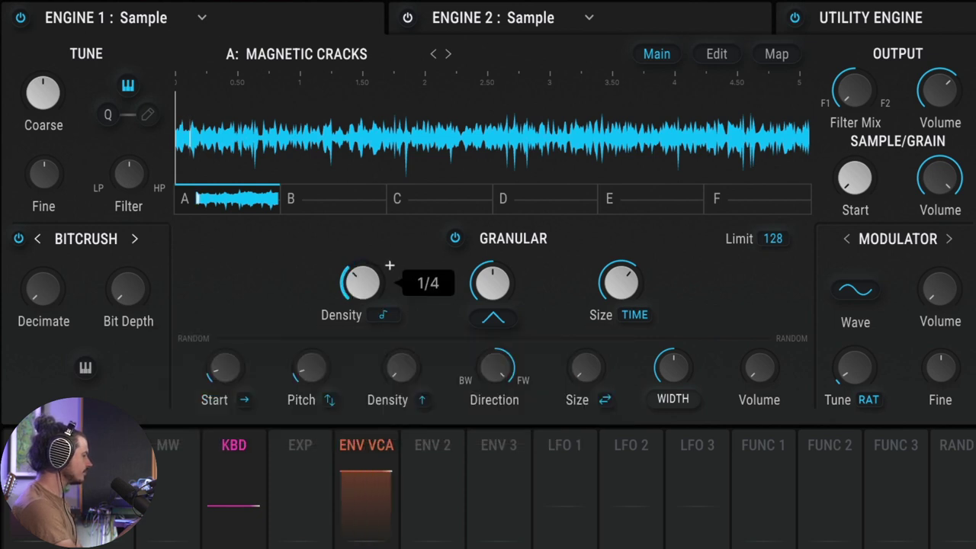